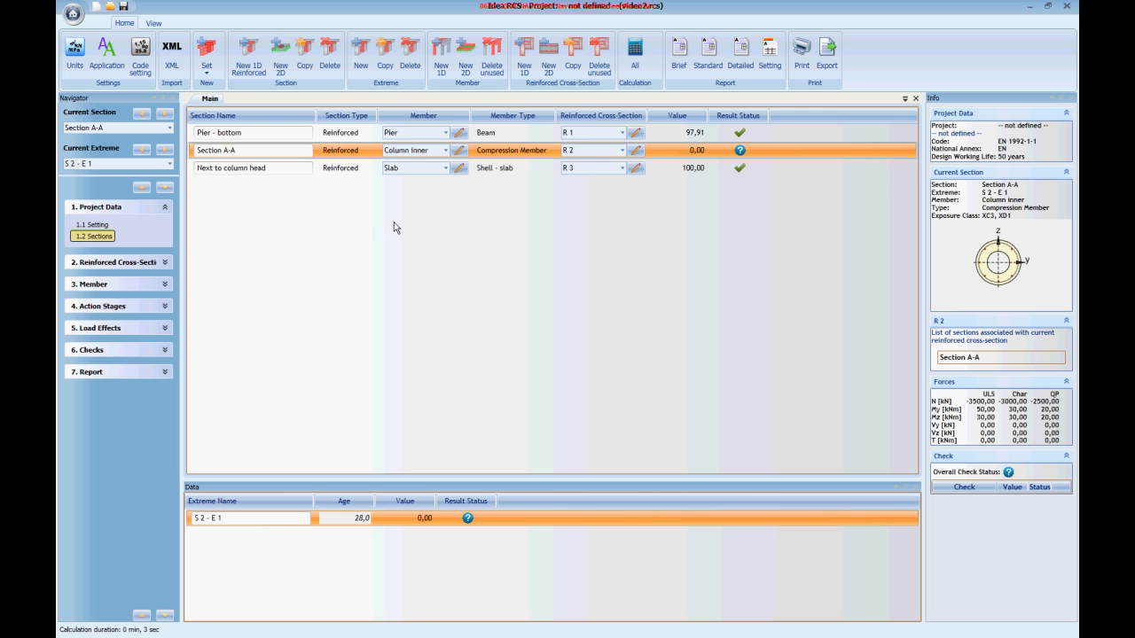
left_click(345, 167)
left_click(346, 147)
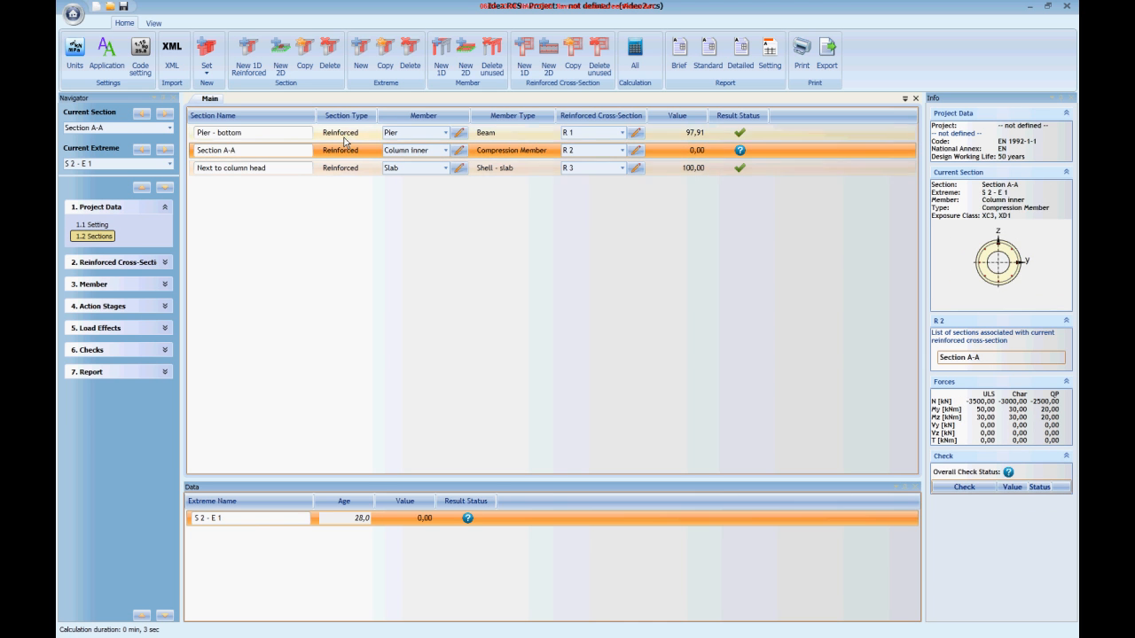
left_click(344, 133)
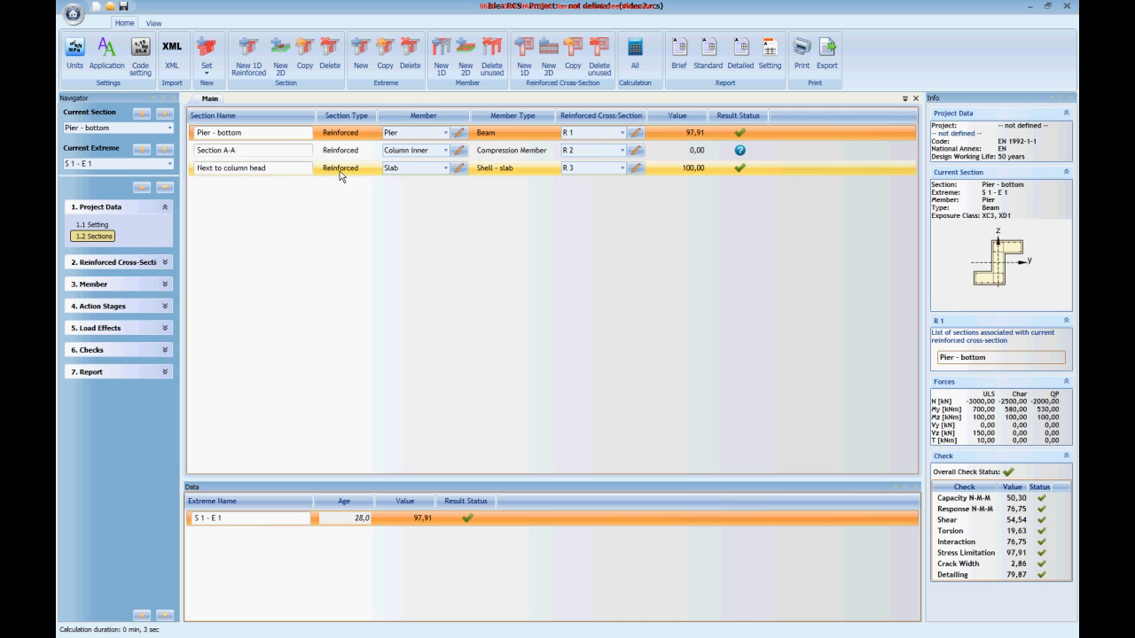
Step: Add a new reinforced section set with a beam member and name the section Midspan
left_click(206, 62)
left_click(218, 97)
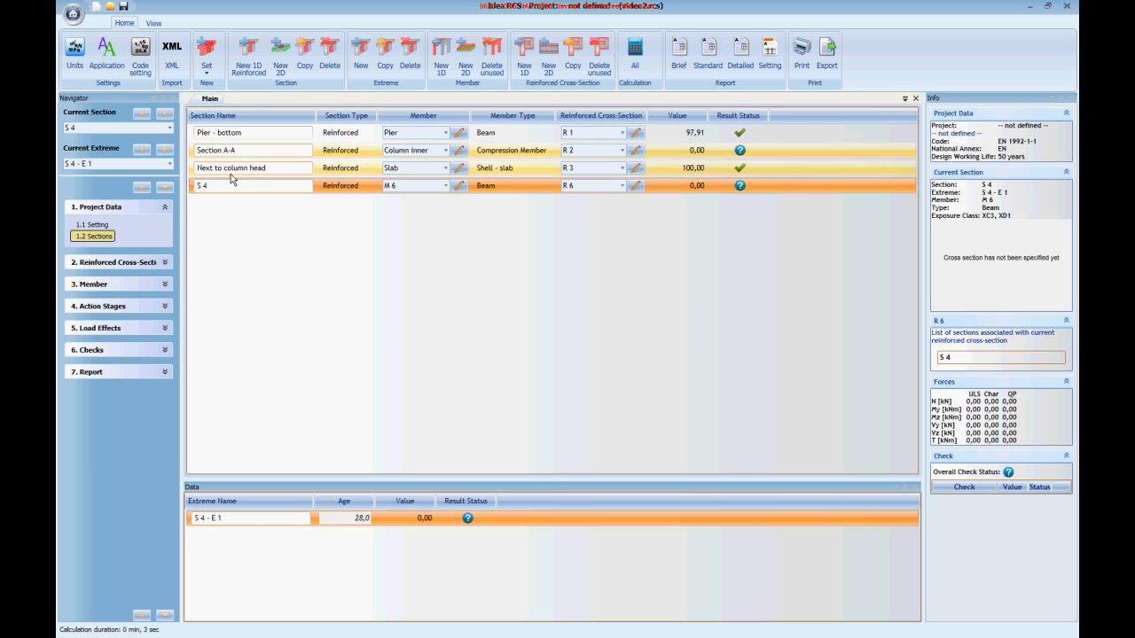
left_click(229, 184)
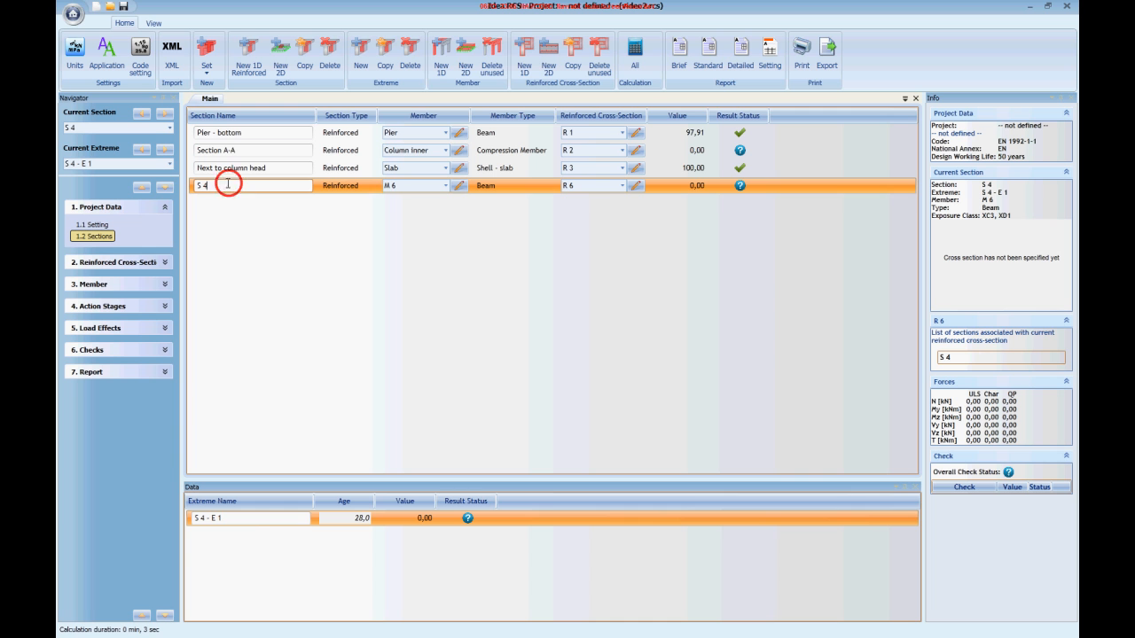
type("Midspan")
Step: Rename the member assigned to the Midspan section as Beam 1
left_click(458, 187)
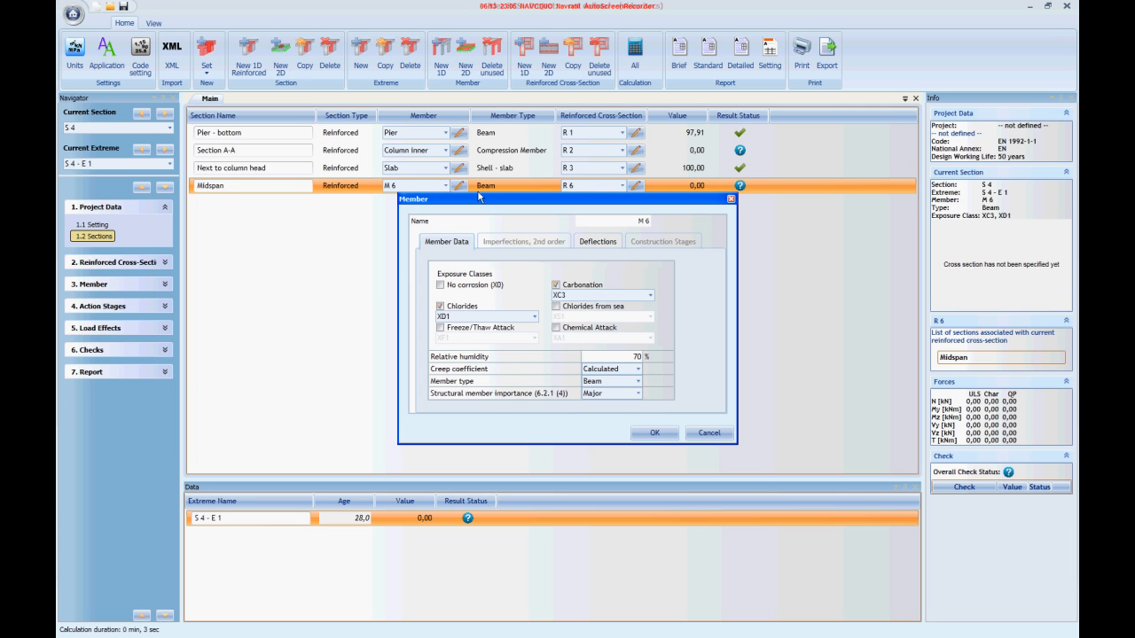
type("Beam 1")
left_click(654, 433)
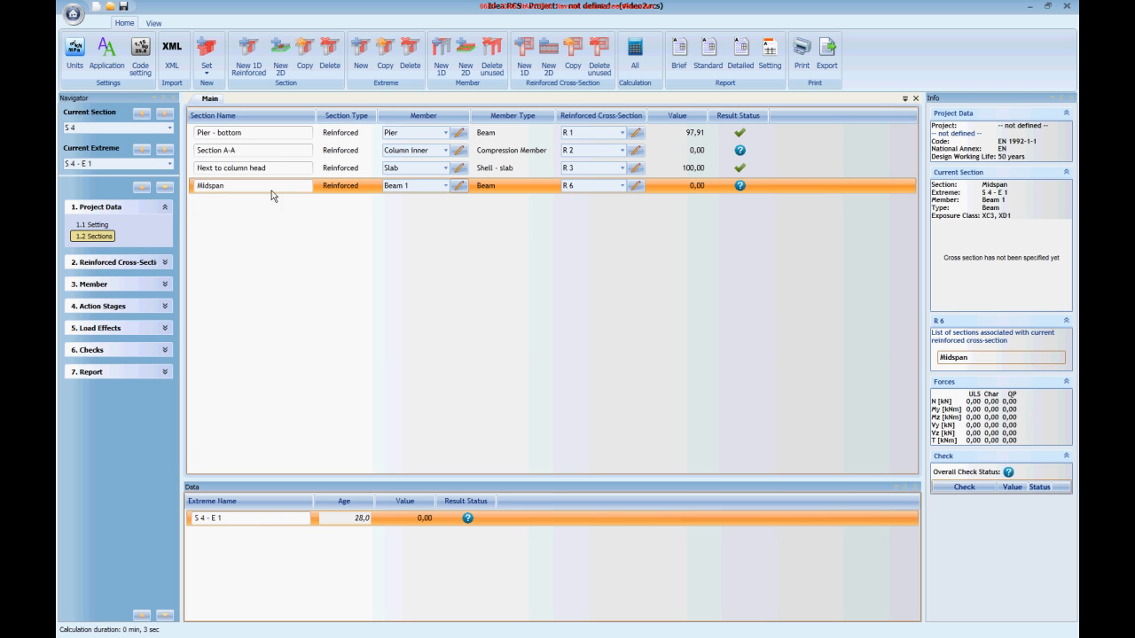
Step: Define the Midspan shape as a T-shaped cross-section with width 650 mm, depth 600 mm, flange thickness 140 mm and web thickness 220 mm
left_click(165, 189)
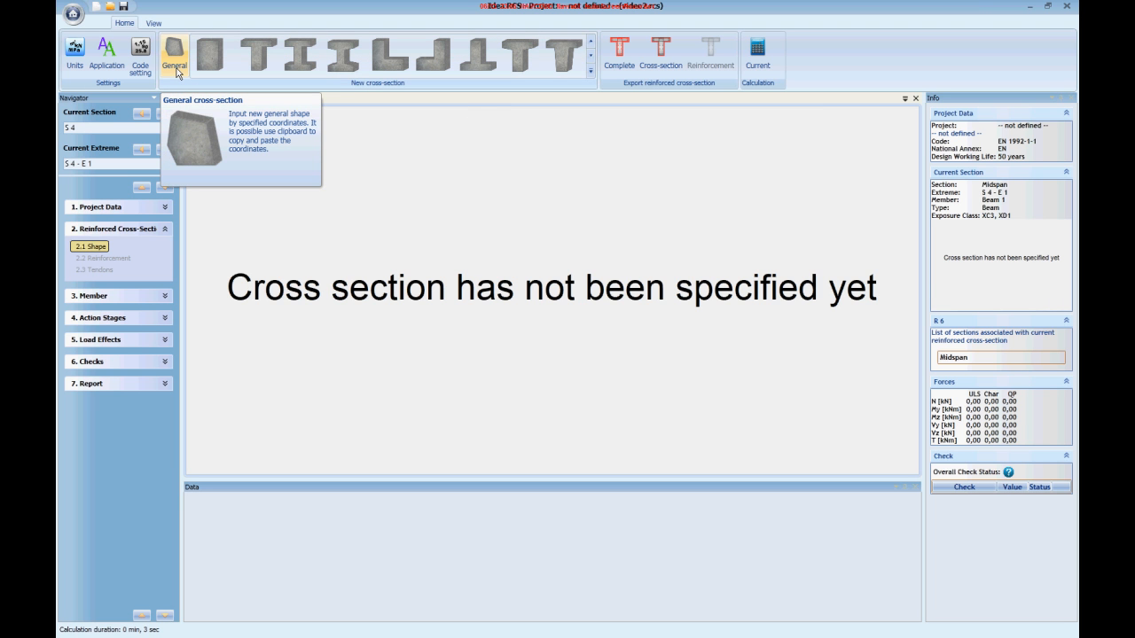
left_click(590, 71)
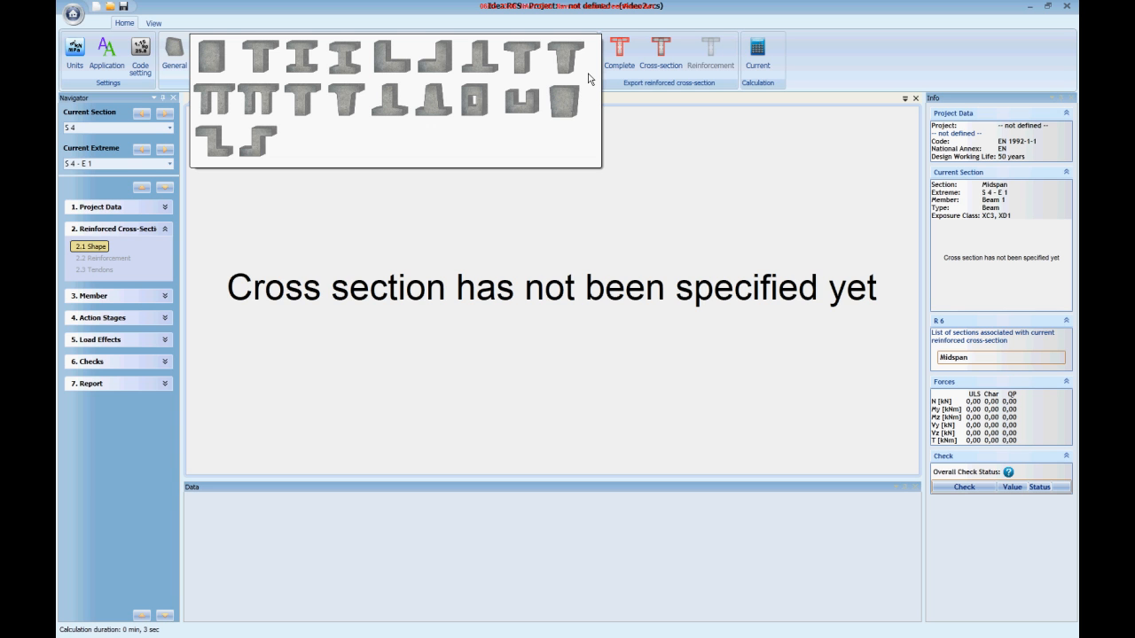
left_click(260, 64)
left_click(543, 254)
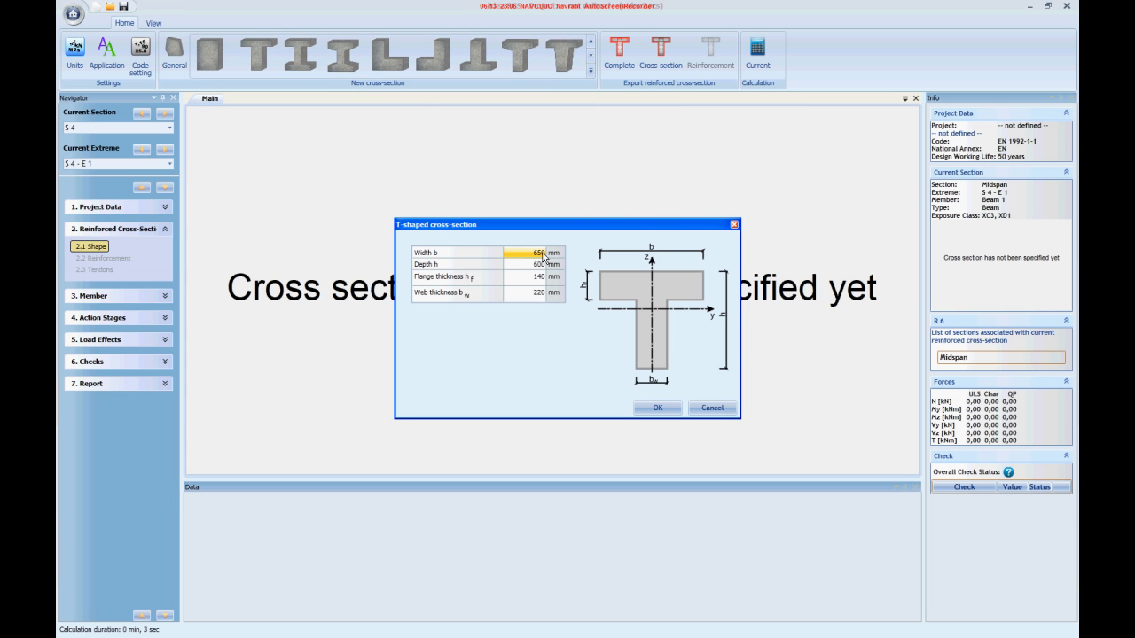
left_click(542, 255)
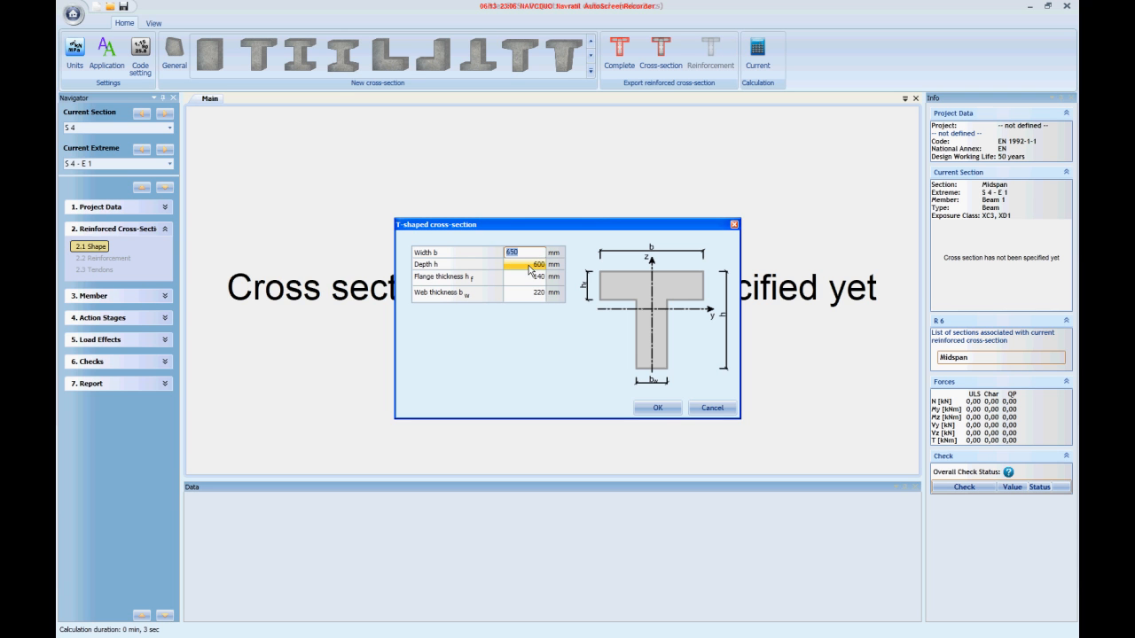
left_click(530, 266)
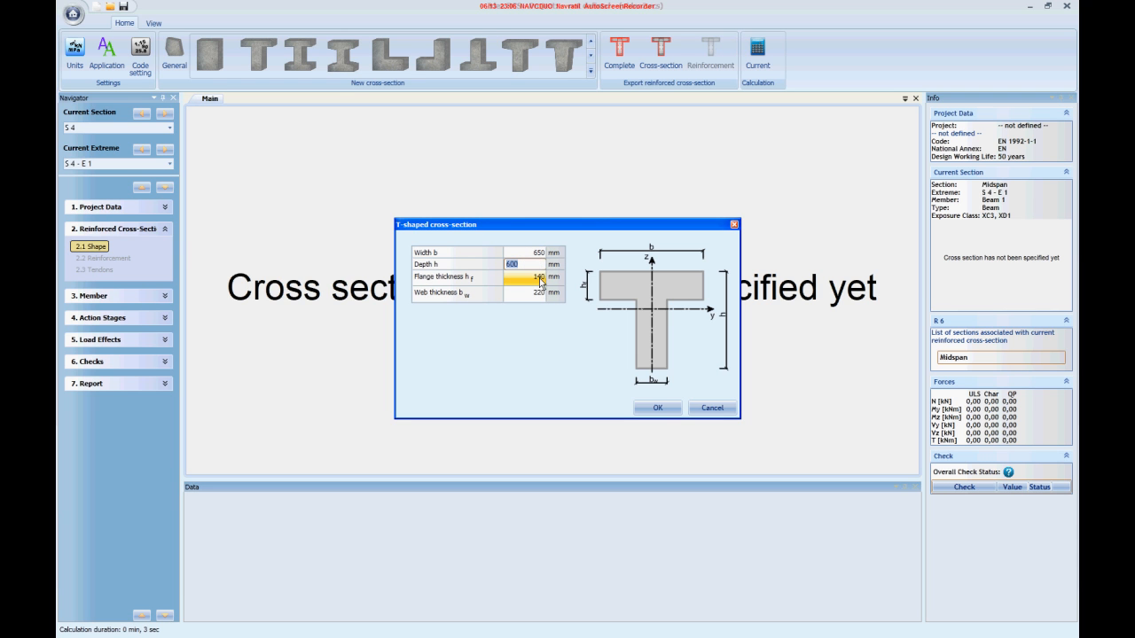
left_click(536, 282)
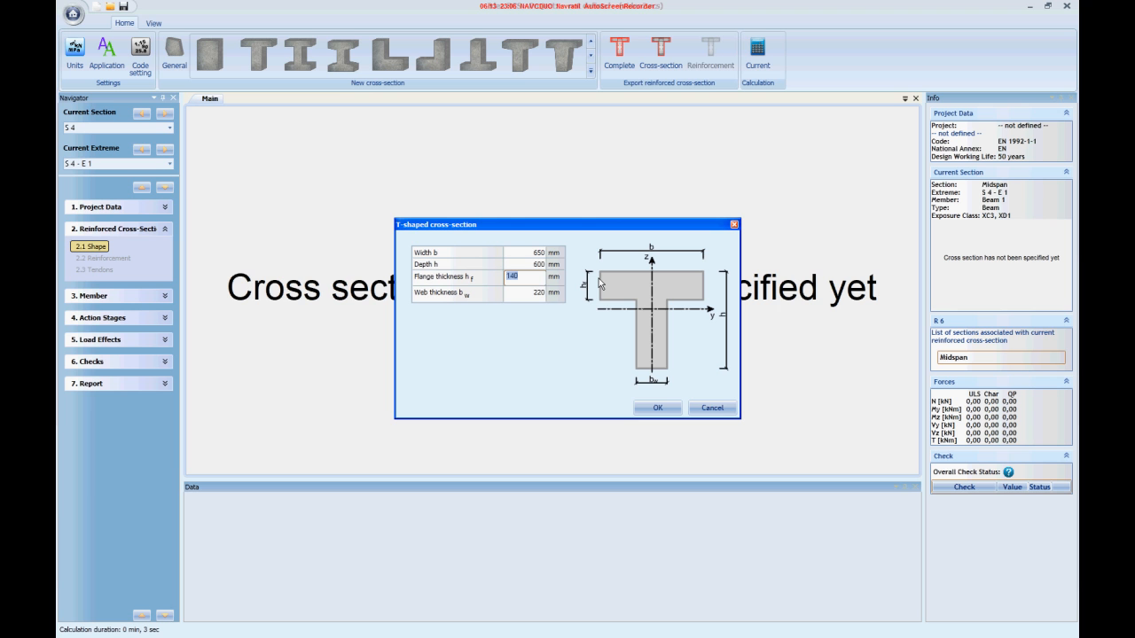
left_click(532, 294)
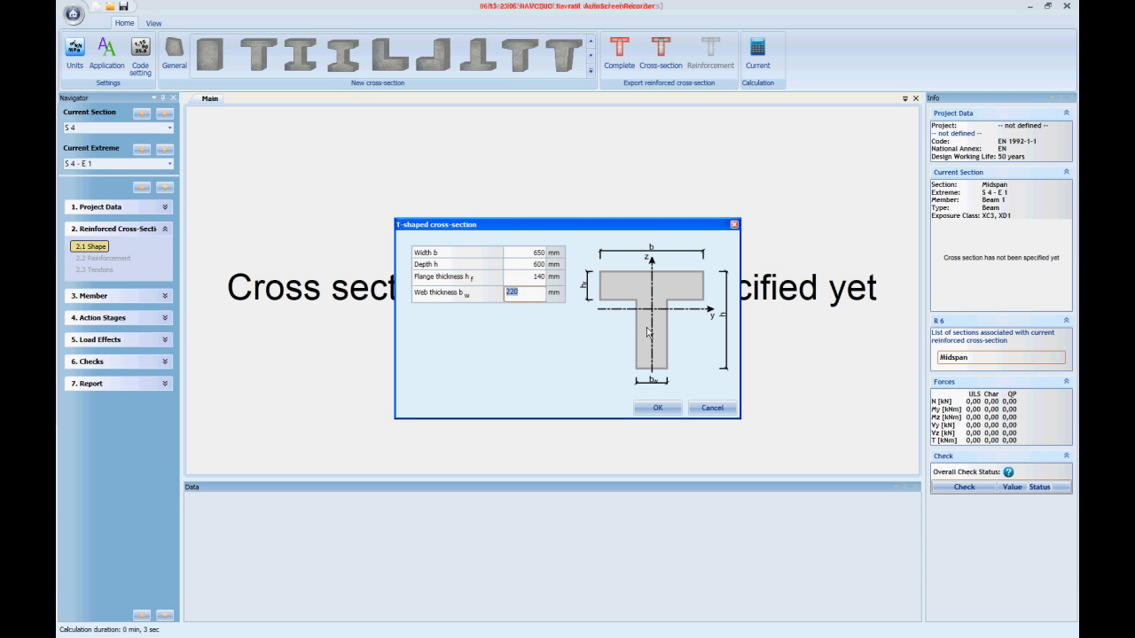
left_click(656, 409)
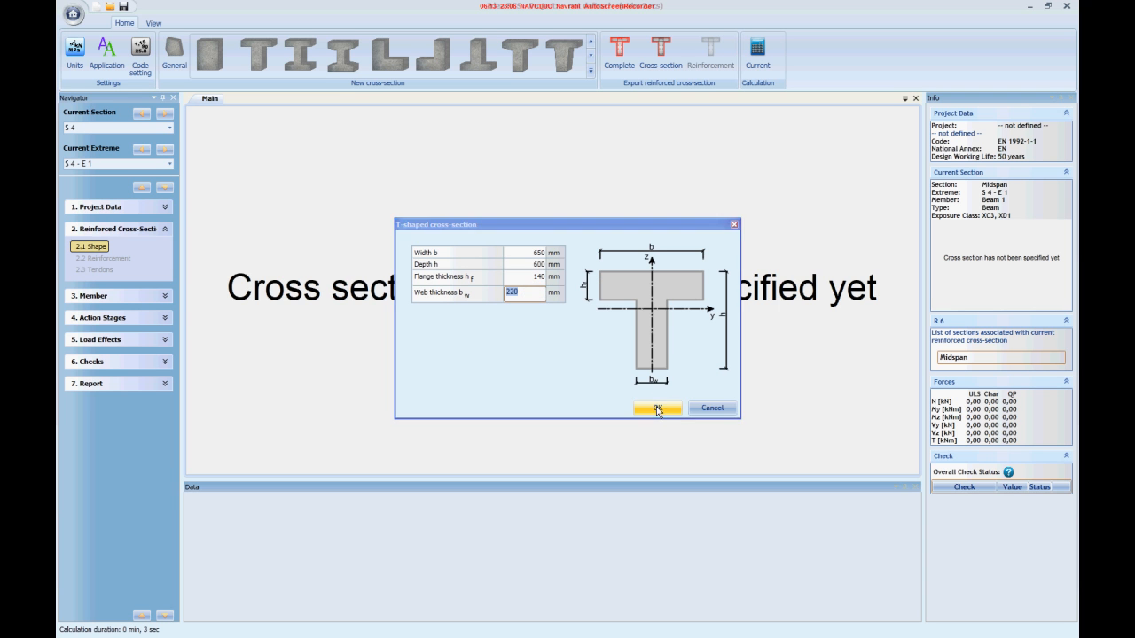
left_click(529, 206)
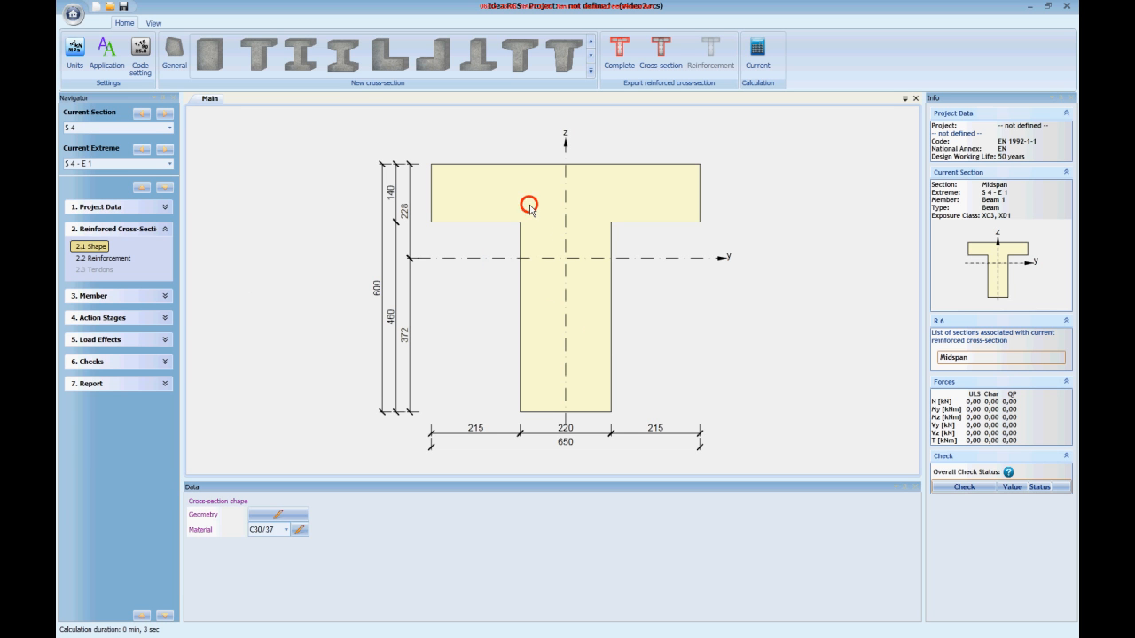
left_click(286, 530)
left_click(287, 531)
Step: Reinforce the T-section from the first reinforcement template, with 4 lower bars and 1 edge bar
left_click(121, 258)
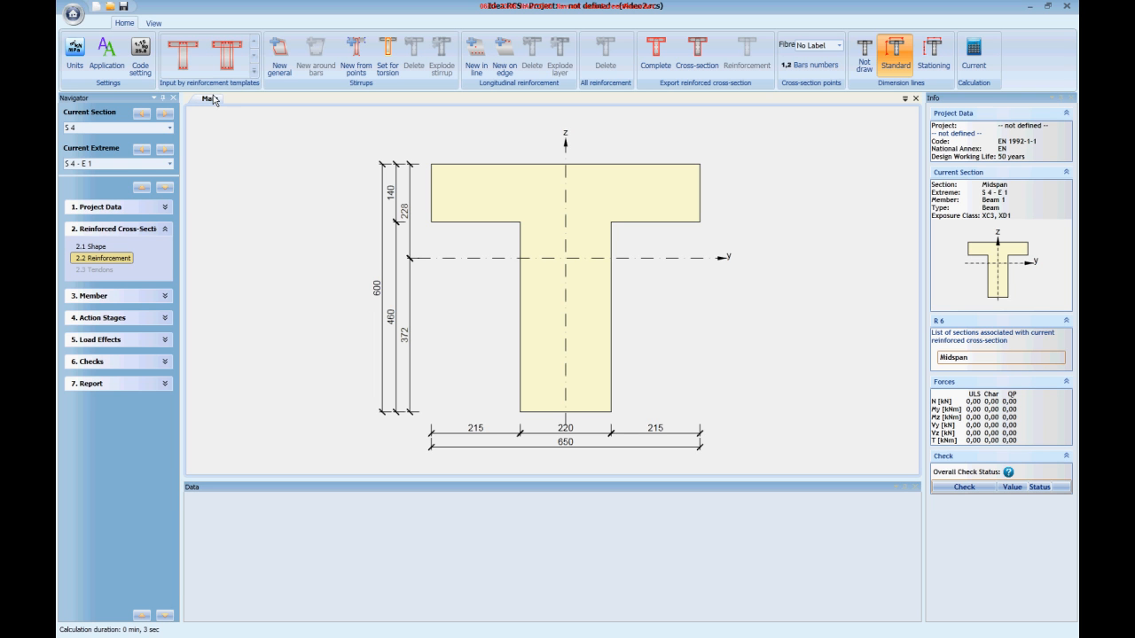
left_click(229, 70)
left_click(184, 69)
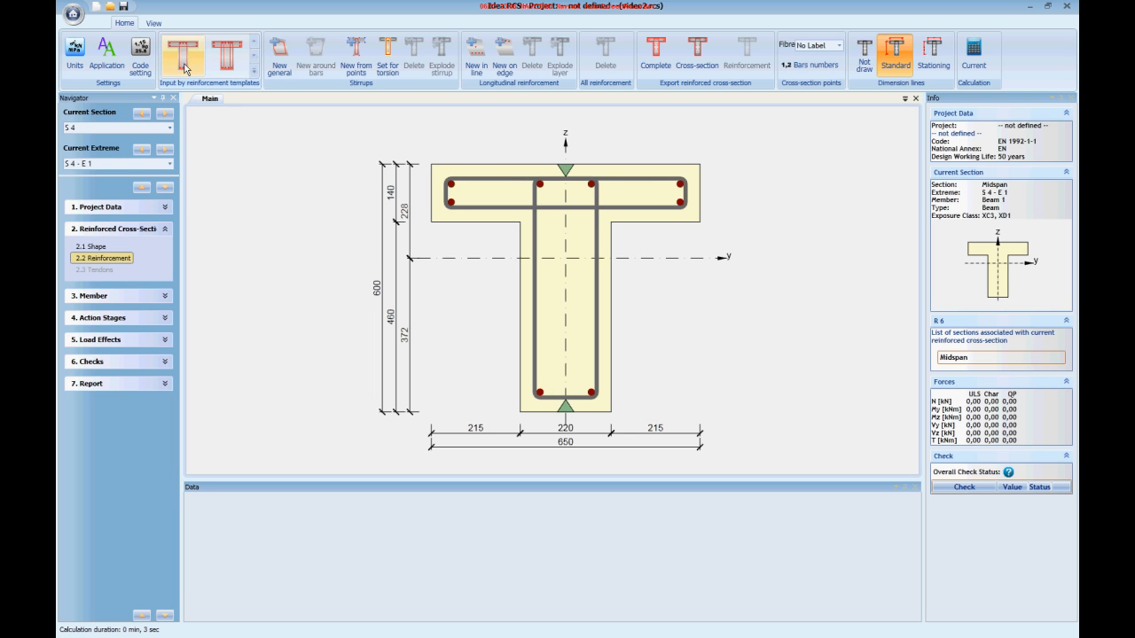
left_click(185, 68)
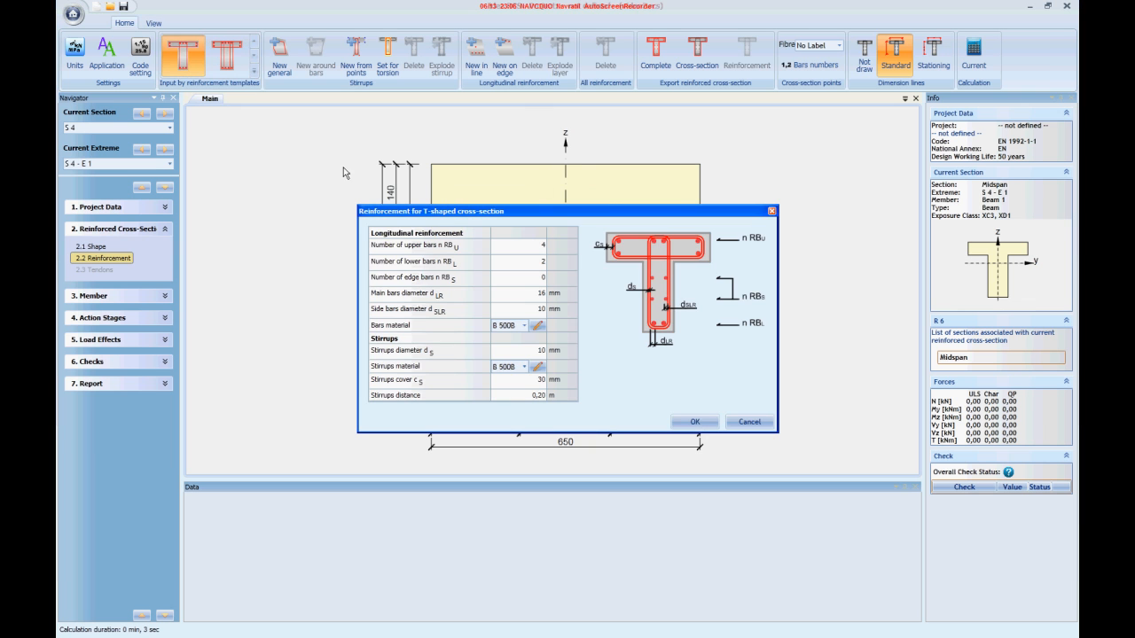
left_click(530, 263)
key("Return")
left_click(520, 277)
key("Return")
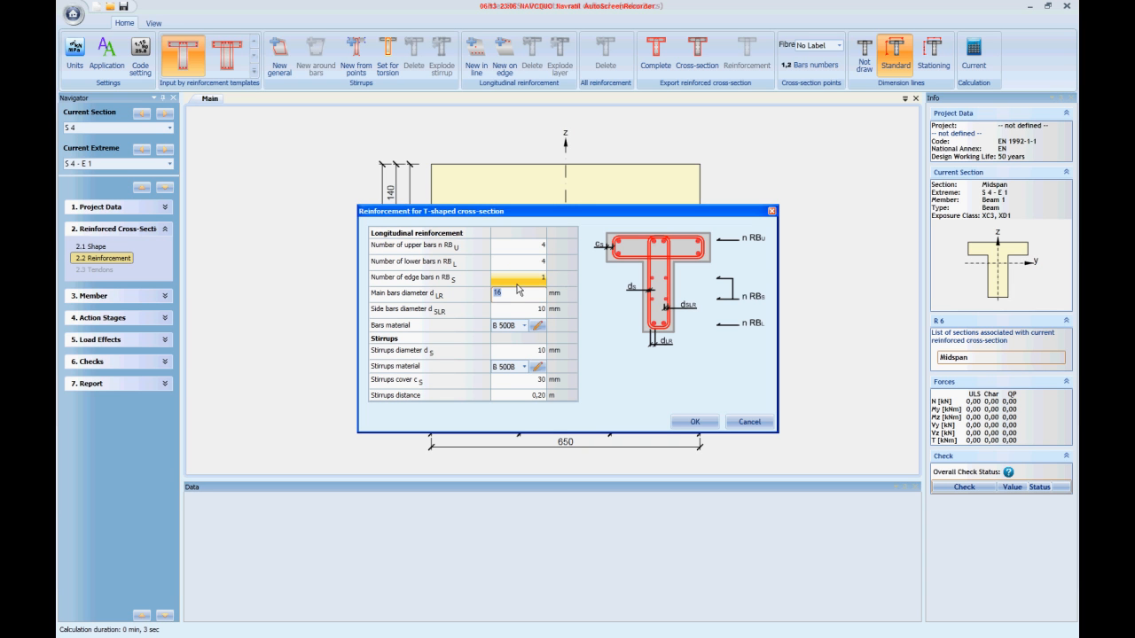
left_click(524, 309)
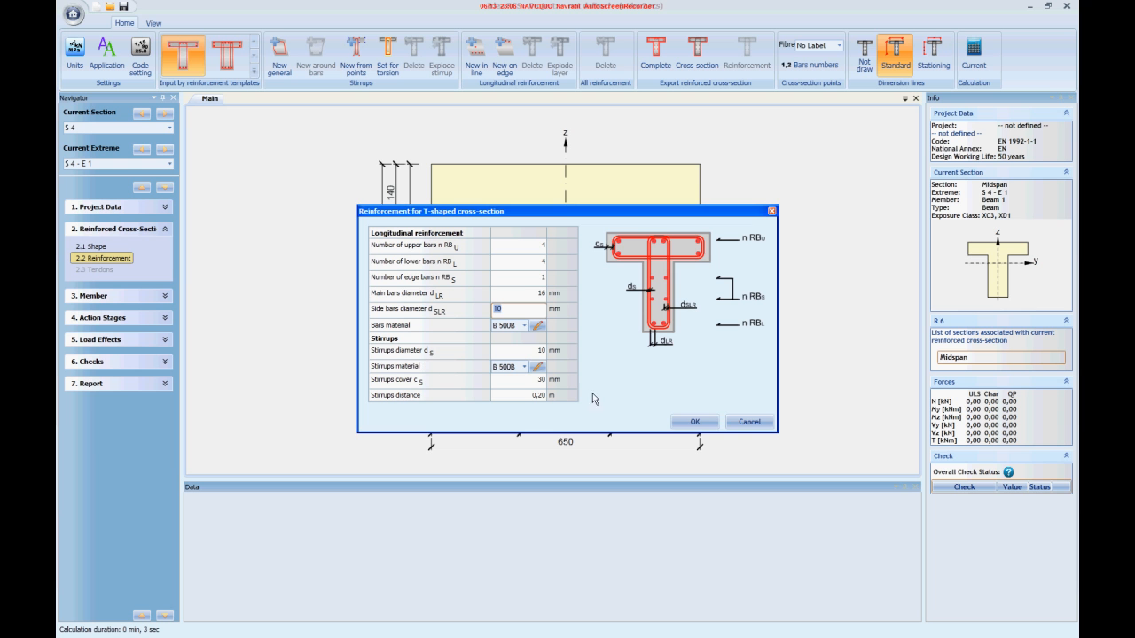
left_click(692, 422)
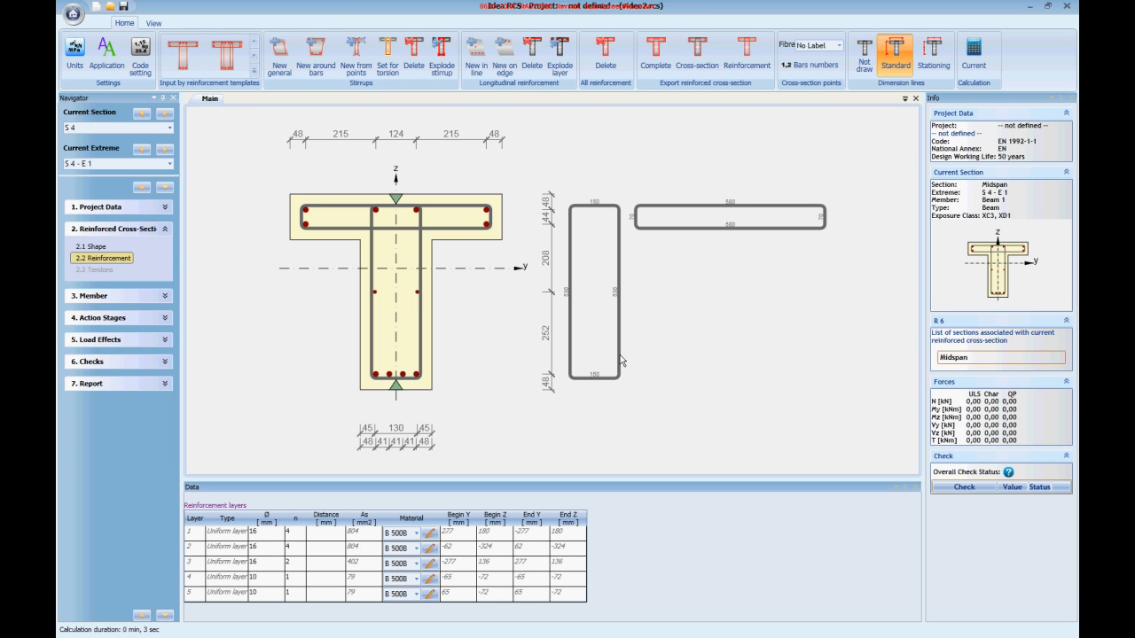
Step: Set the bar diameter of reinforcement layers 1 and 3 in the flange to 10 mm
left_click(487, 214)
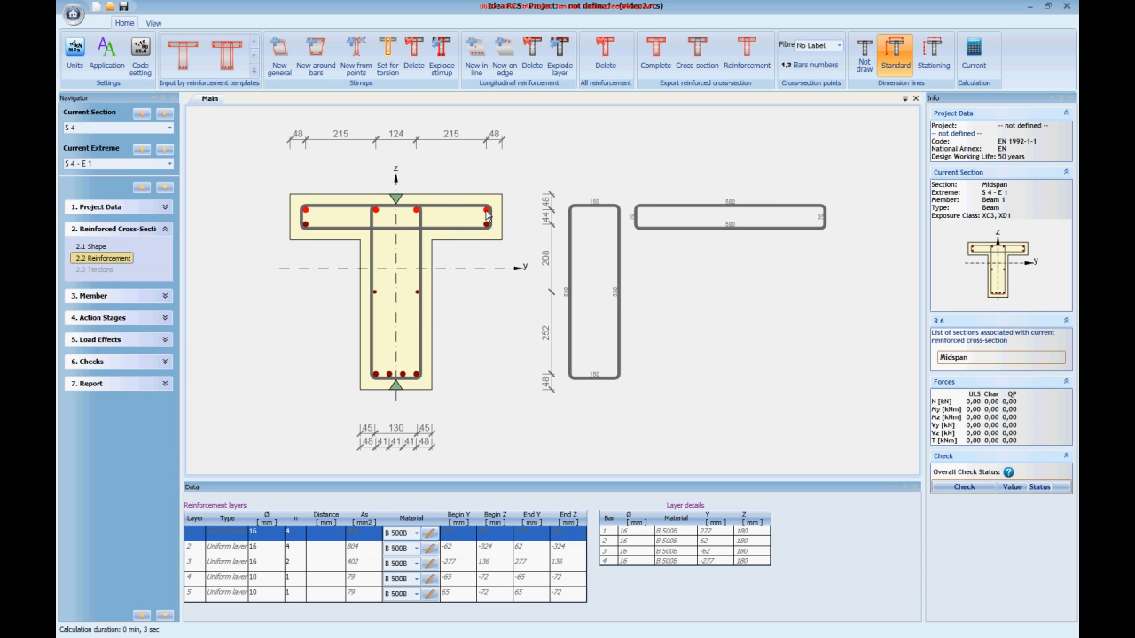
left_click(261, 533)
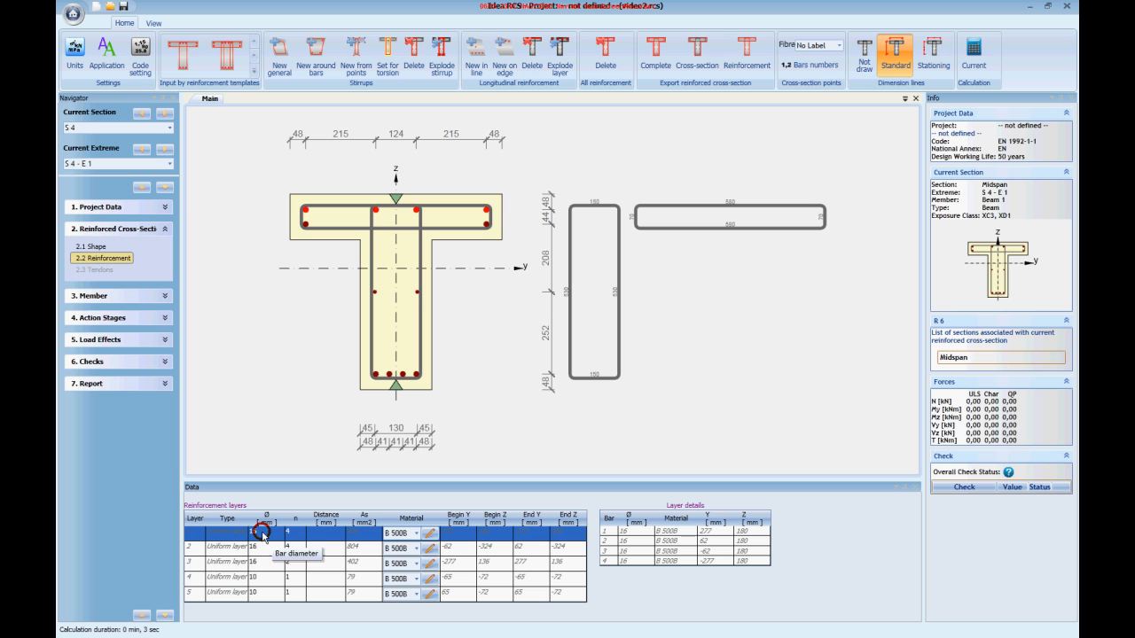
left_click(263, 532)
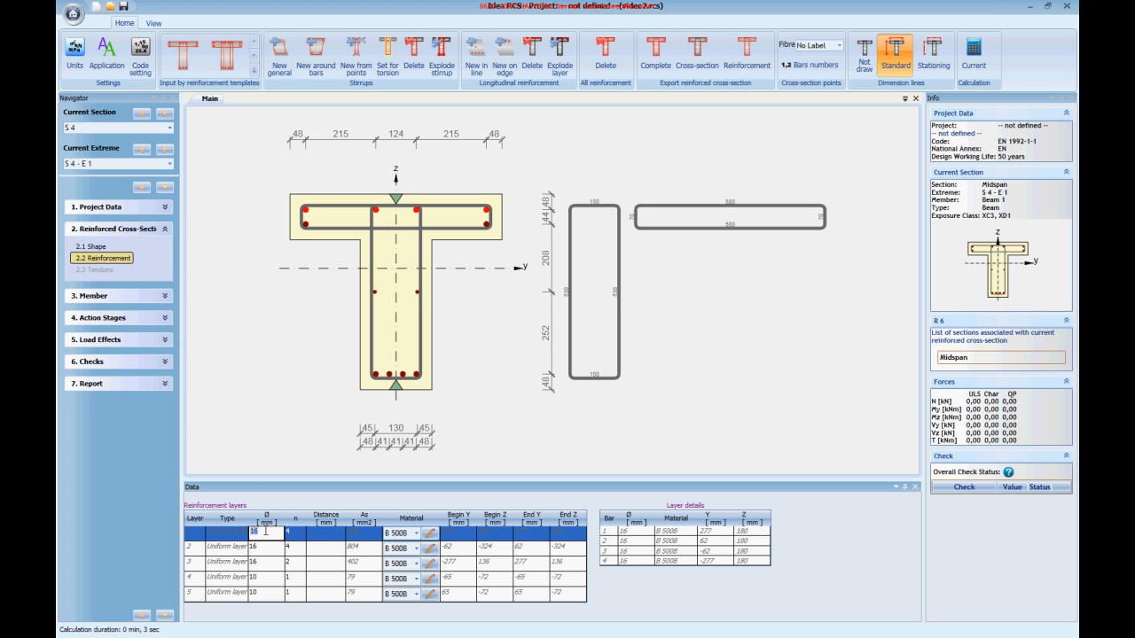
type("1")
key("Return")
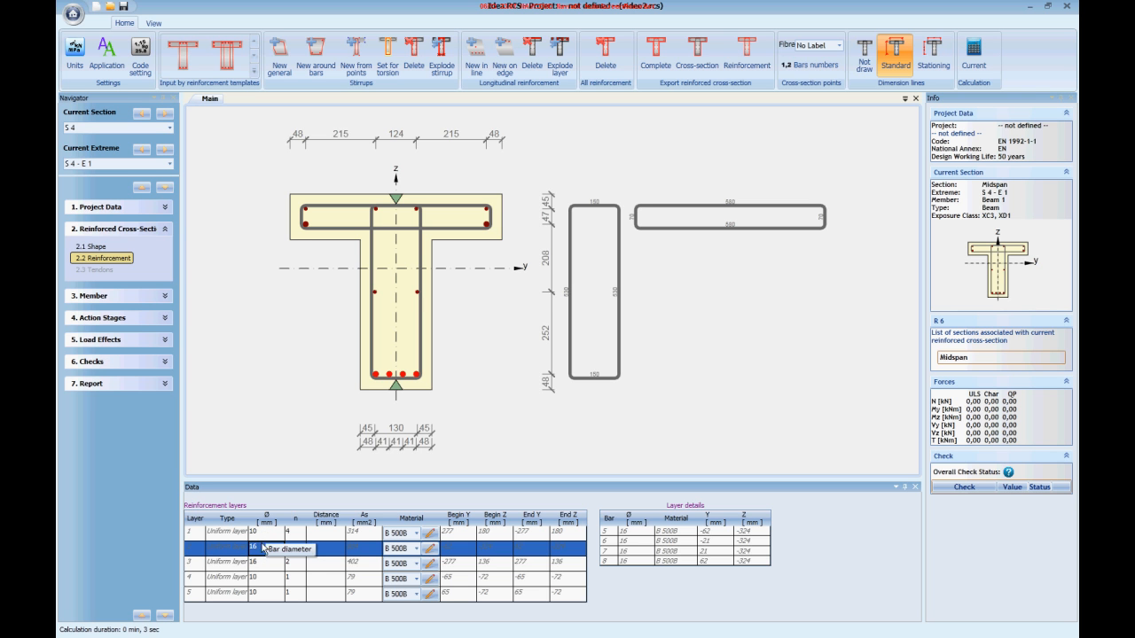
left_click(262, 565)
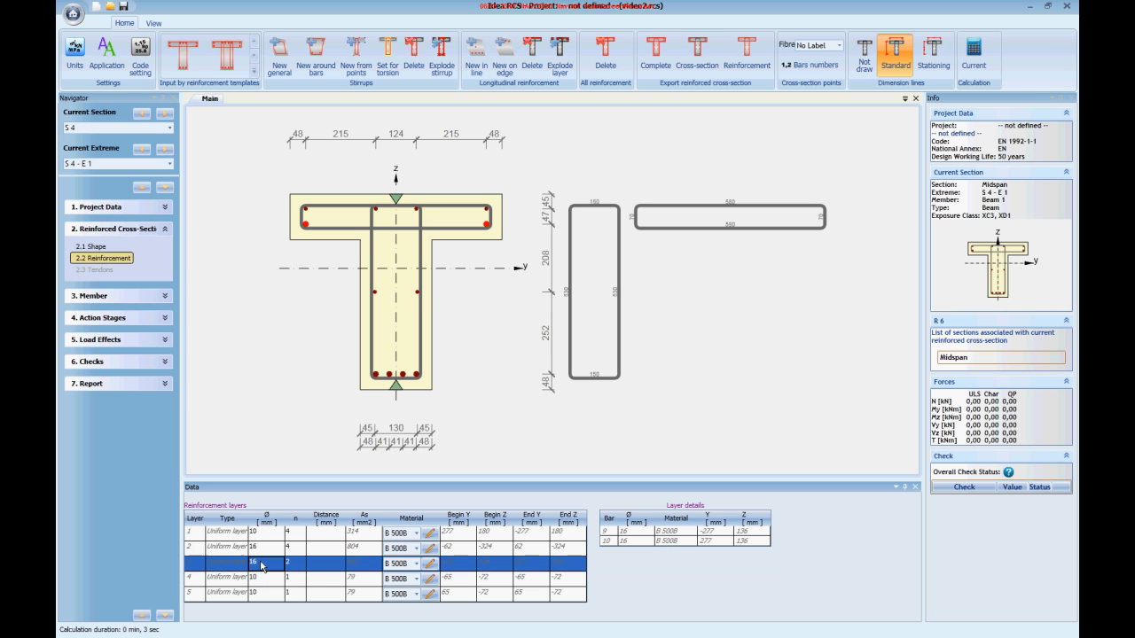
type("10")
key("Return")
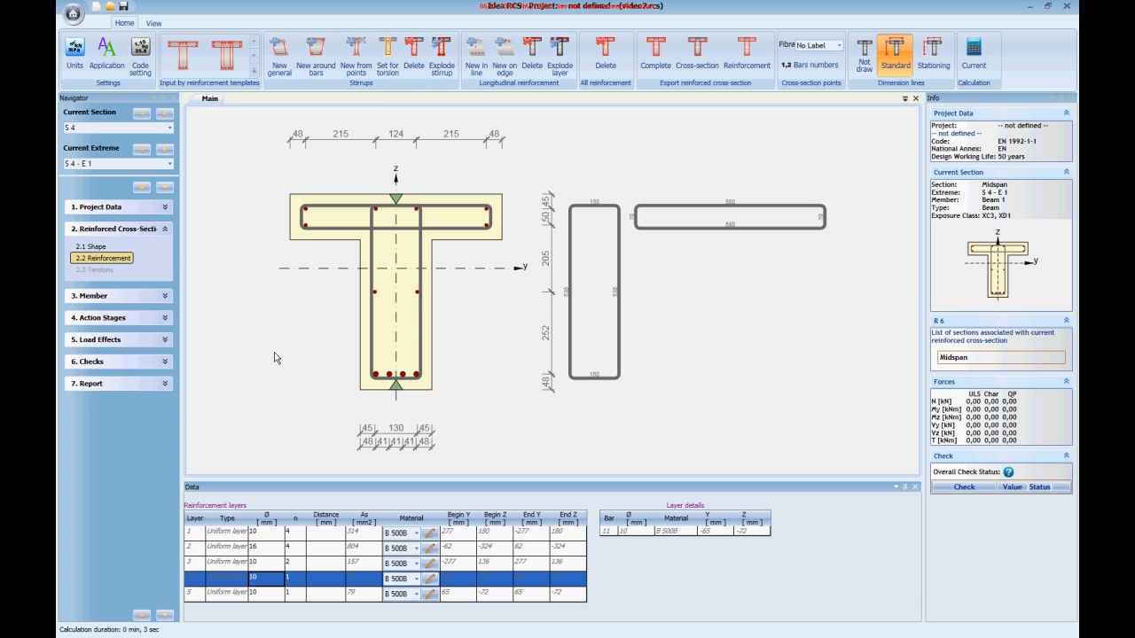
Step: Set the member's span length l n for the deflection data to 8 m, with non-continuous supports
left_click(96, 299)
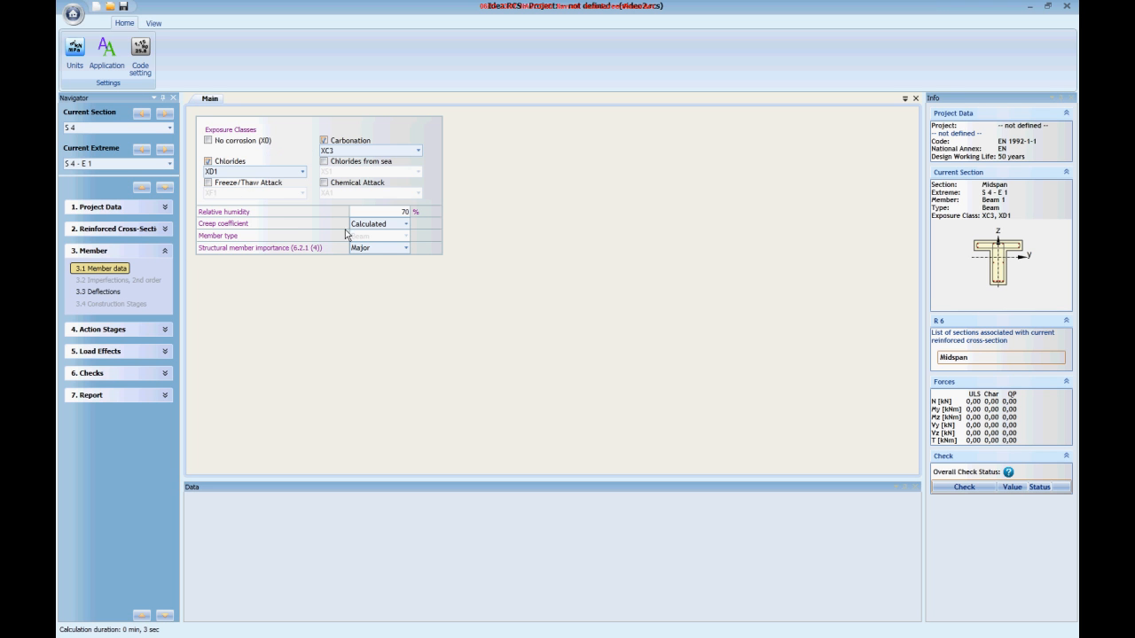
left_click(108, 296)
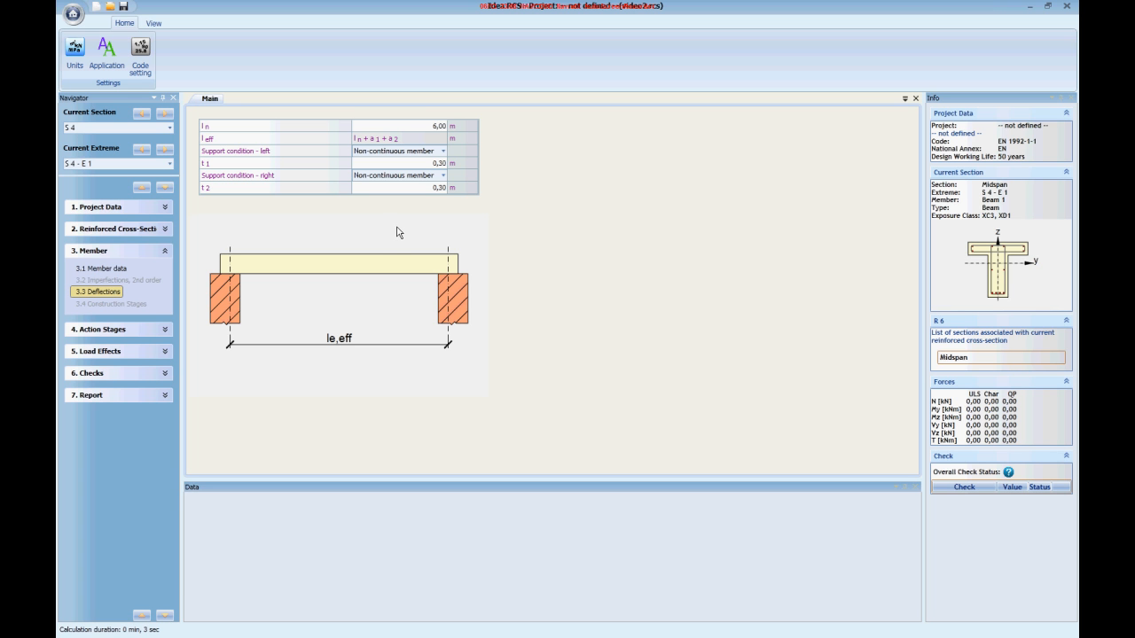
left_click(434, 126)
type("8")
key("Tab")
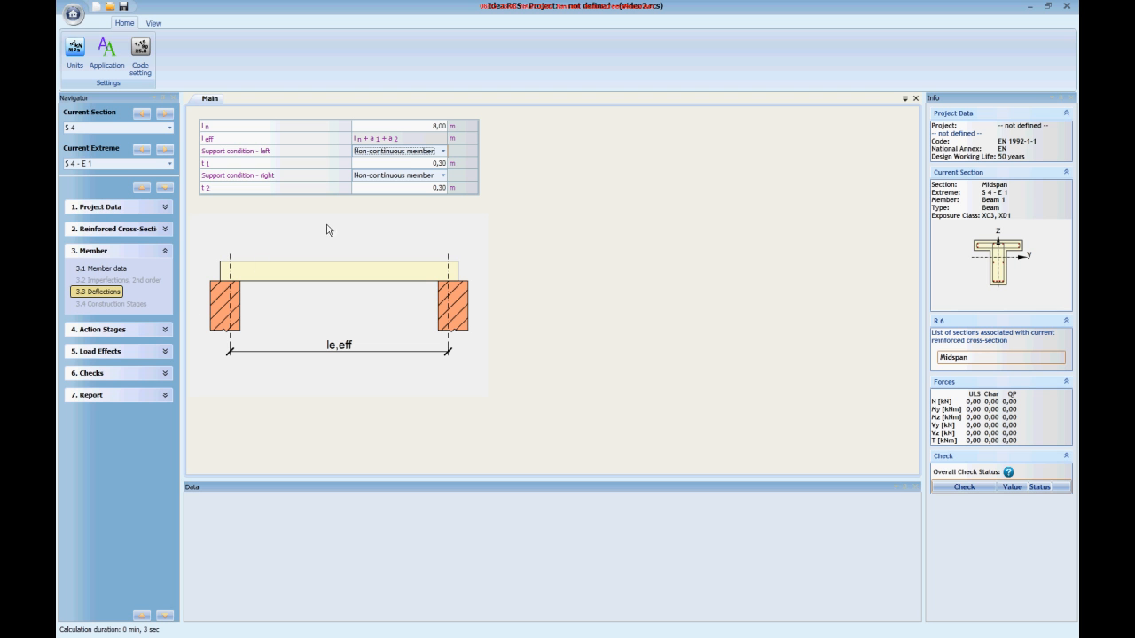
left_click(442, 151)
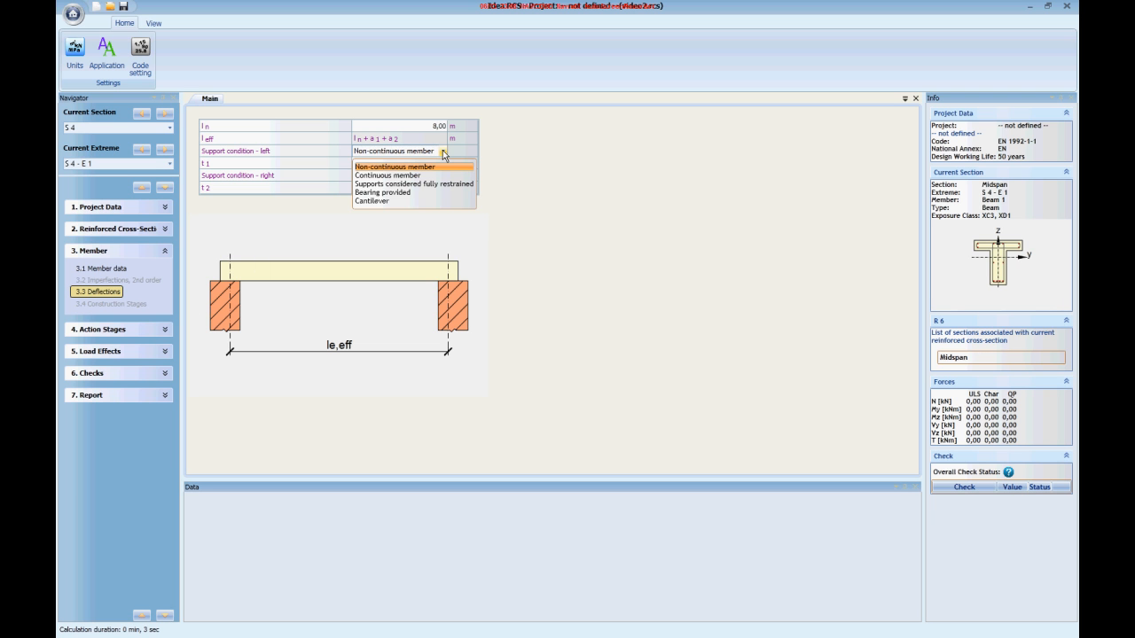
left_click(444, 153)
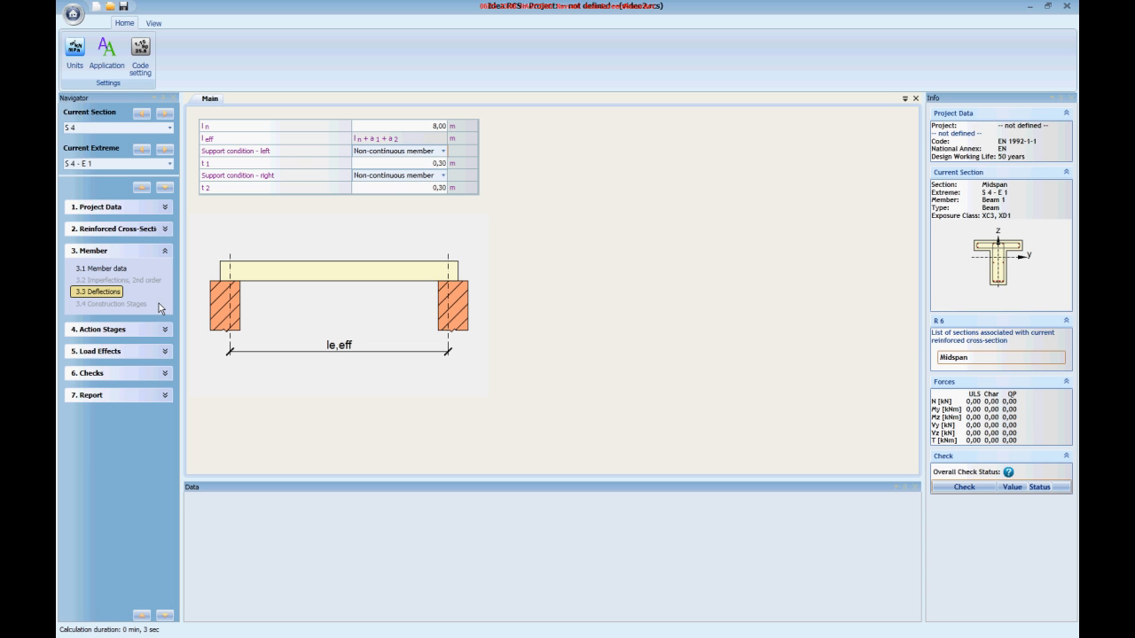
Step: Enter the section's Fundamental ULS internal forces: Vz 80 kN, T 10 kNm, My 200 kNm and Mz 30 kNm
left_click(108, 352)
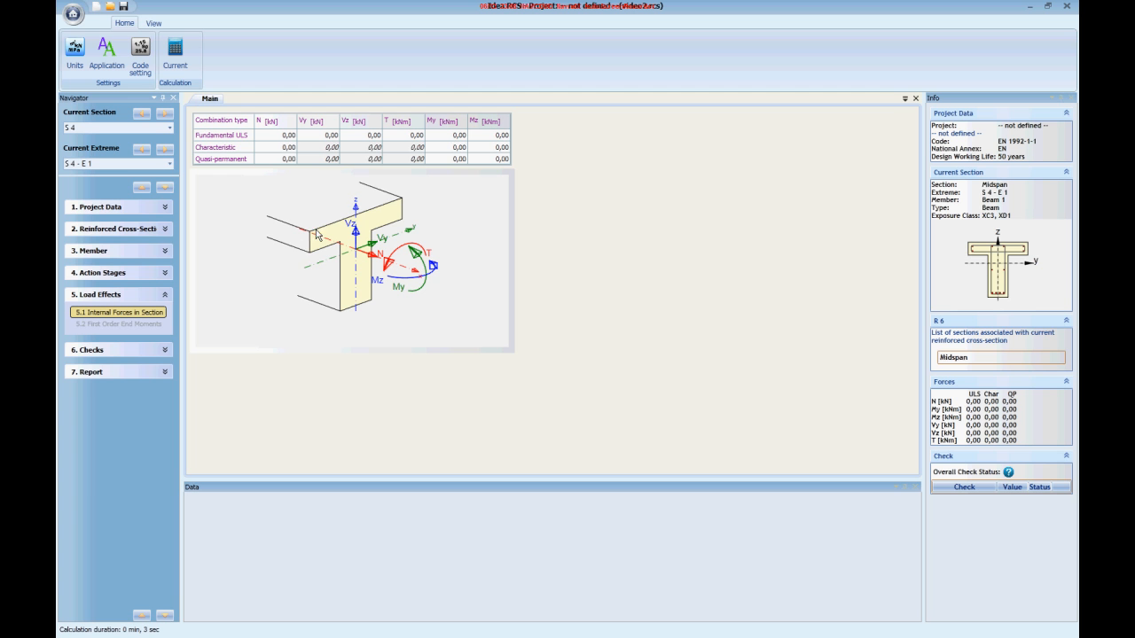
left_click(355, 139)
left_click(357, 135)
type("80")
key("Tab")
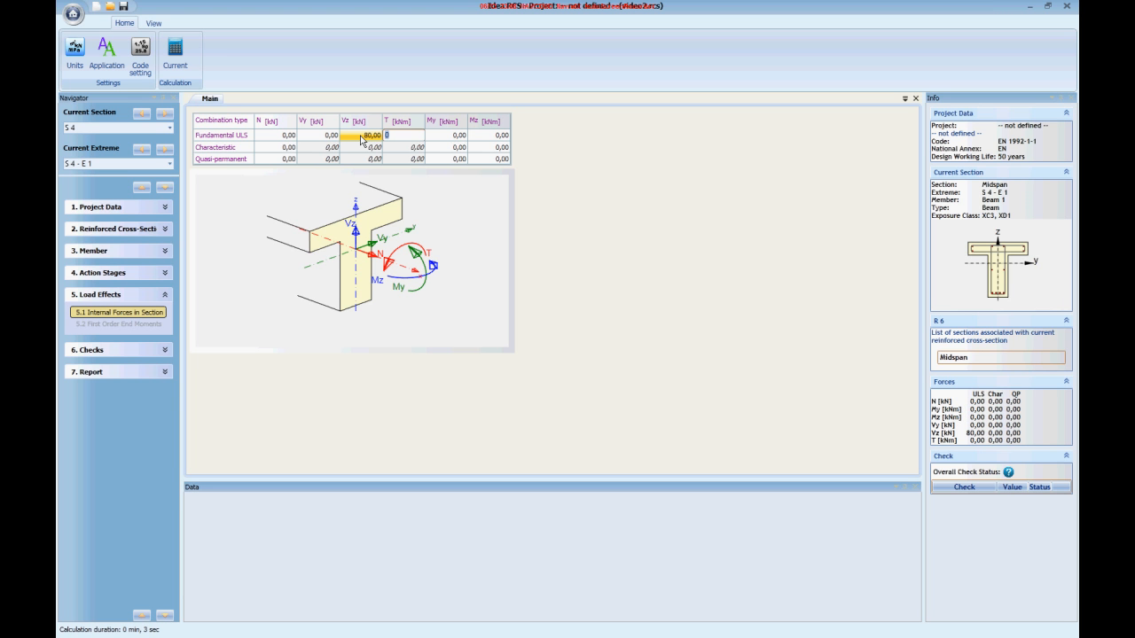
type("10")
key("Tab")
type("200")
key("Tab")
type("30")
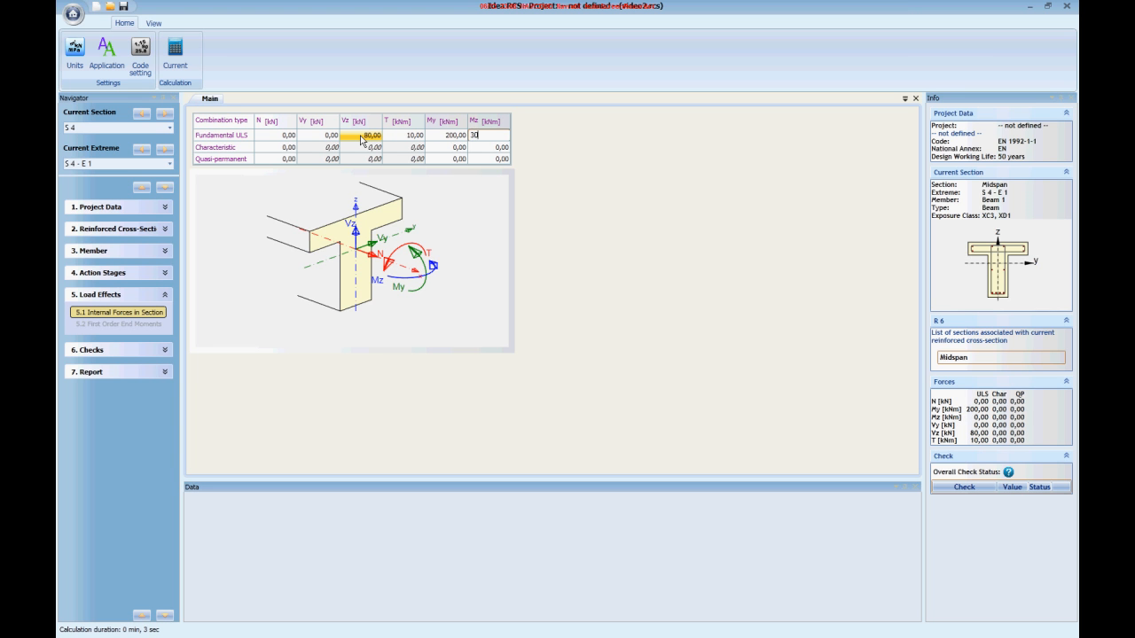
key("Tab")
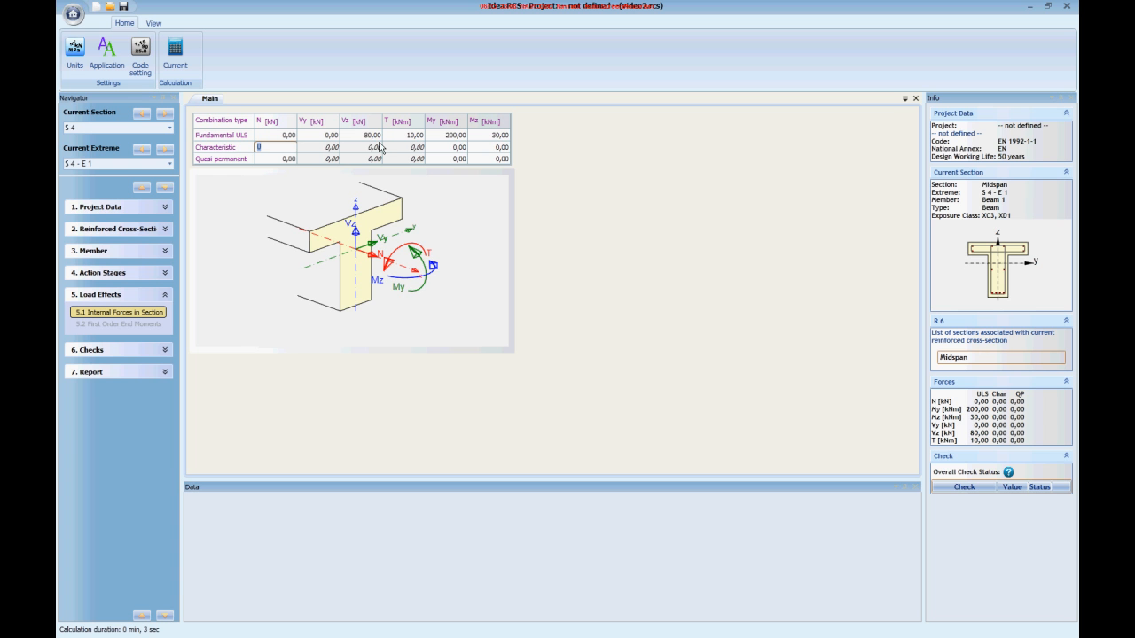
Step: Set My to 150 kNm for the Characteristic and 100 kNm for the Quasi-permanent combination, and calculate the current section
left_click(448, 146)
type("150")
key("Tab")
left_click(444, 159)
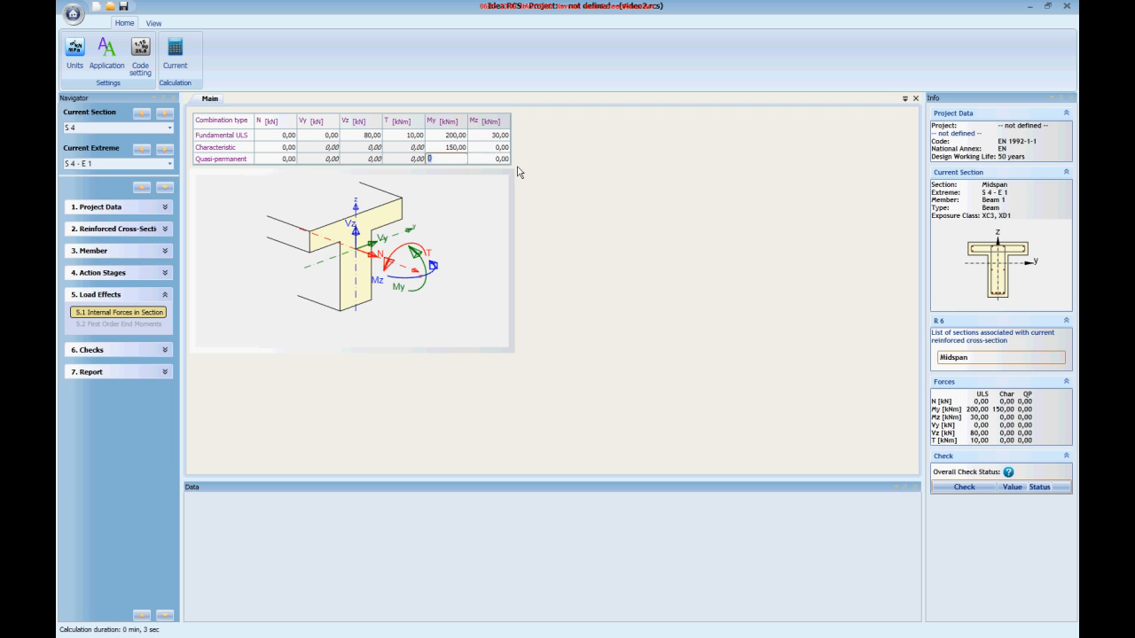
type("100")
key("Tab")
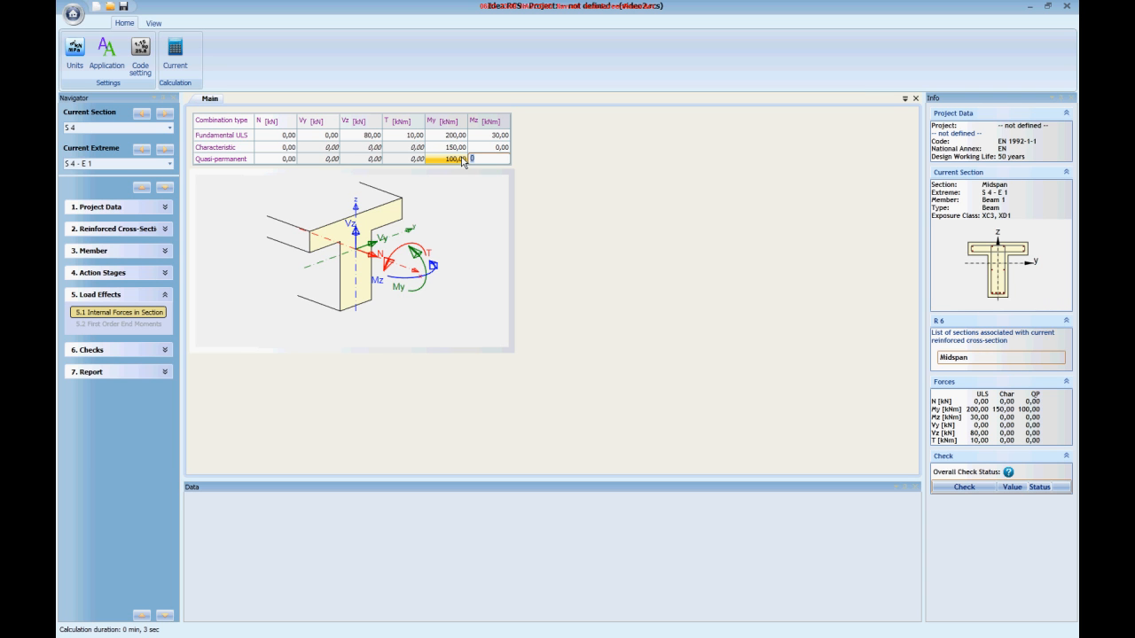
left_click(174, 59)
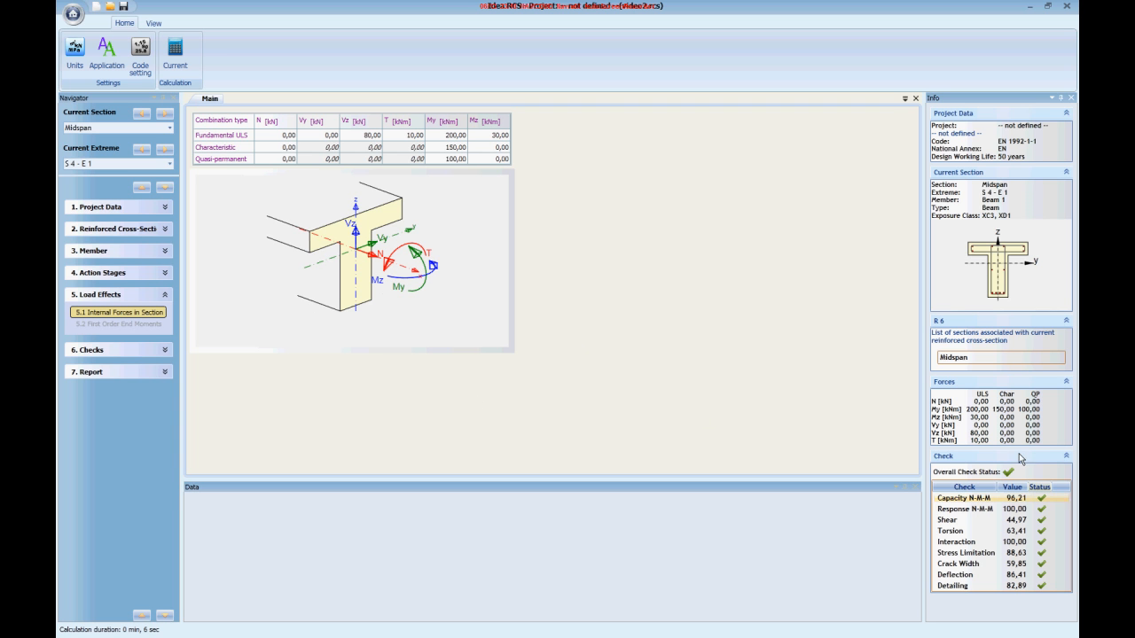
Step: Examine the Response N-M-M check of the section, including the stress and strain in the lower bars and the compressed concrete fibre
left_click(97, 350)
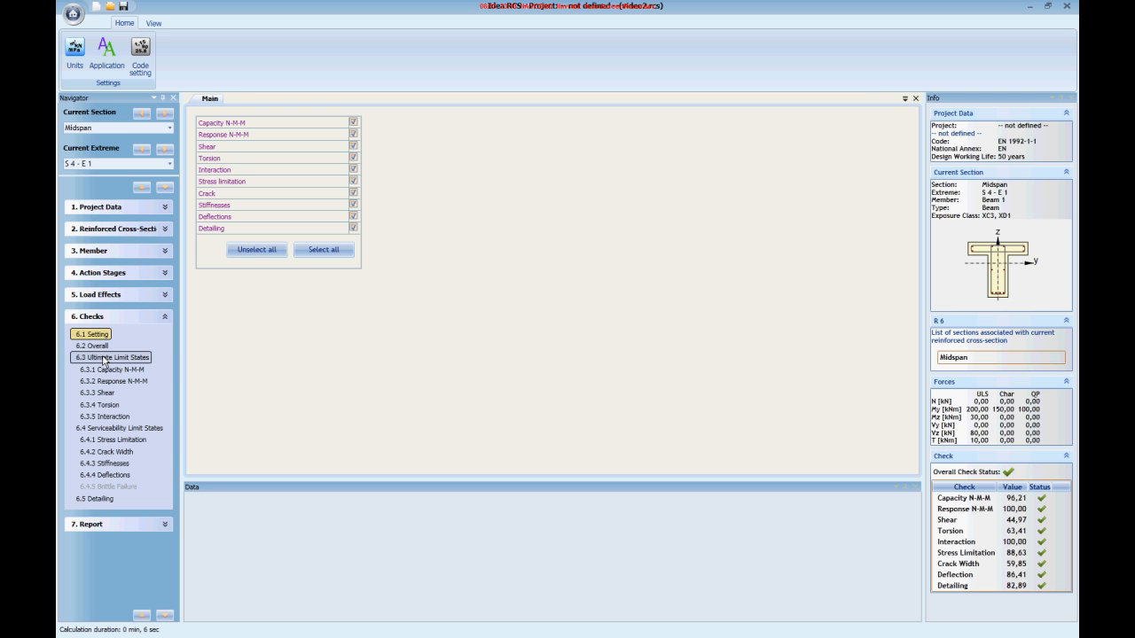
left_click(115, 380)
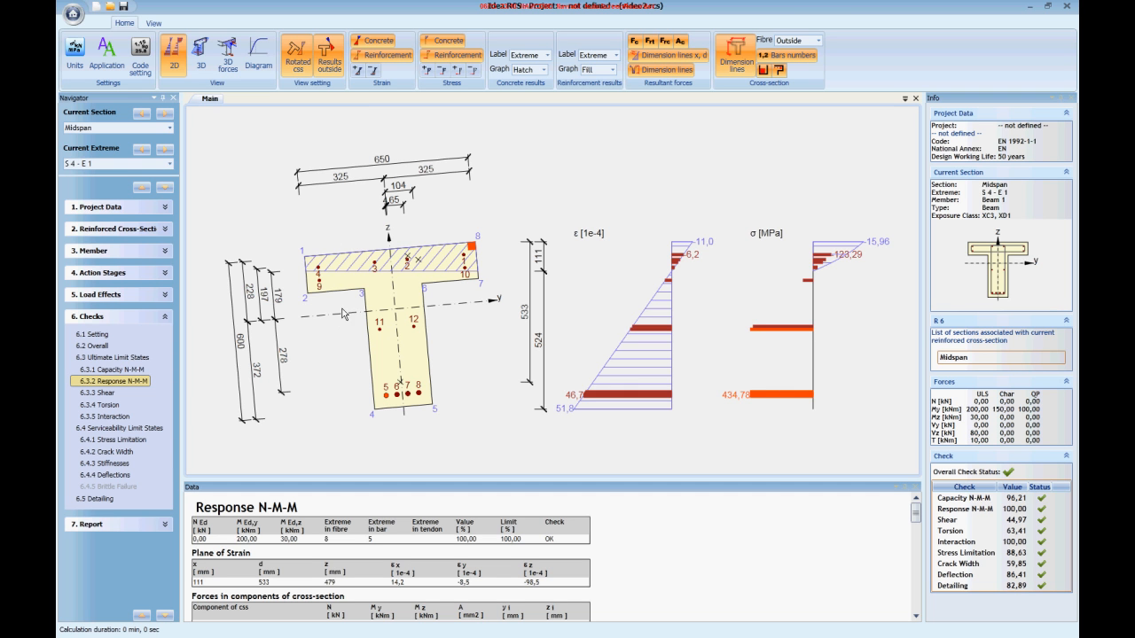
left_click(678, 58)
left_click(678, 56)
mouse_move(386, 401)
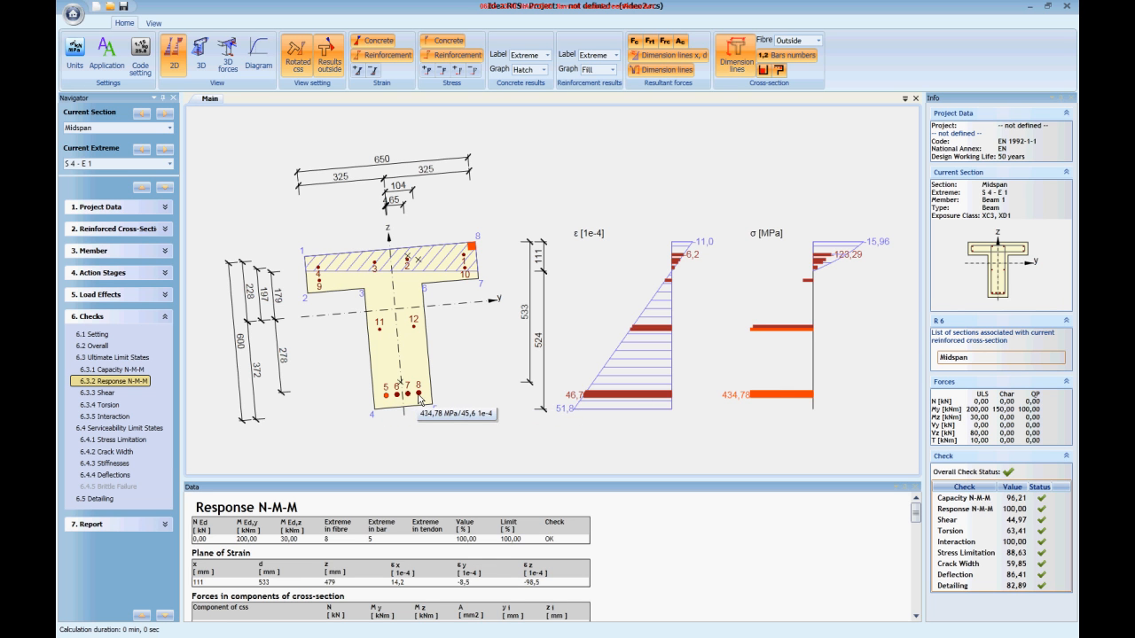
mouse_move(473, 247)
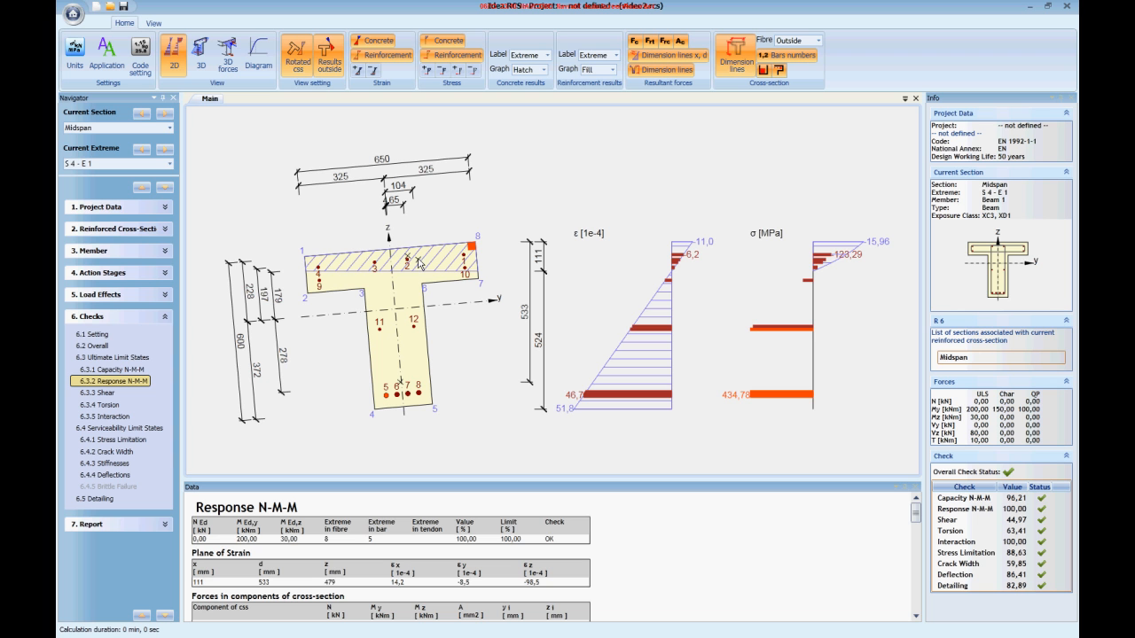
mouse_move(420, 264)
Step: View the stress-strain diagrams of the most compressed concrete fibre and of reinforcement bar 5
left_click(266, 64)
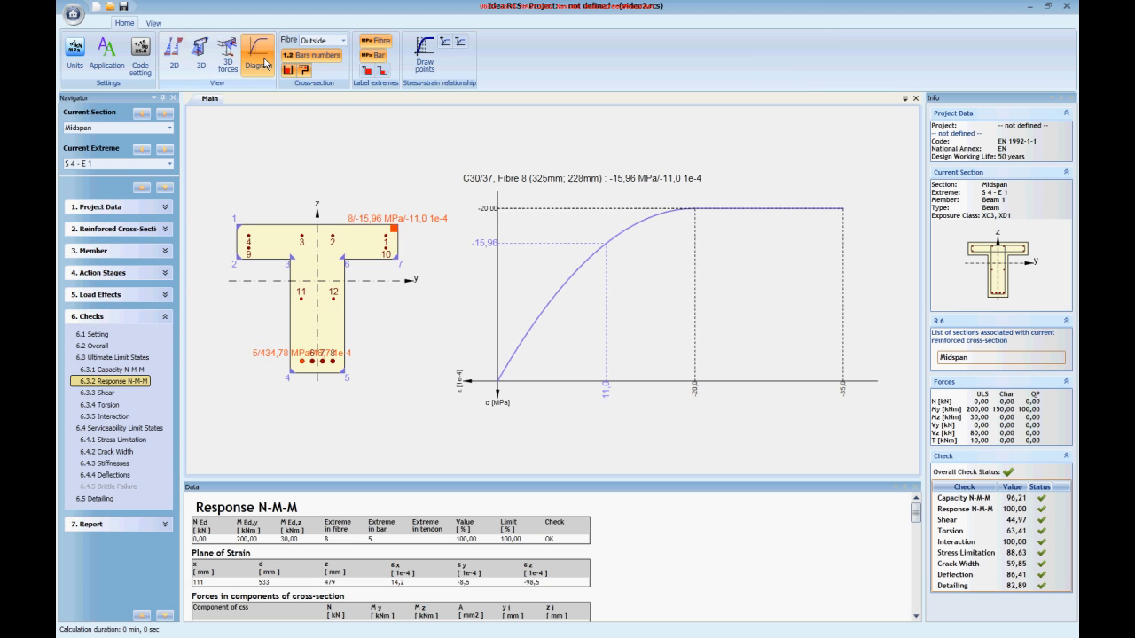
mouse_move(396, 234)
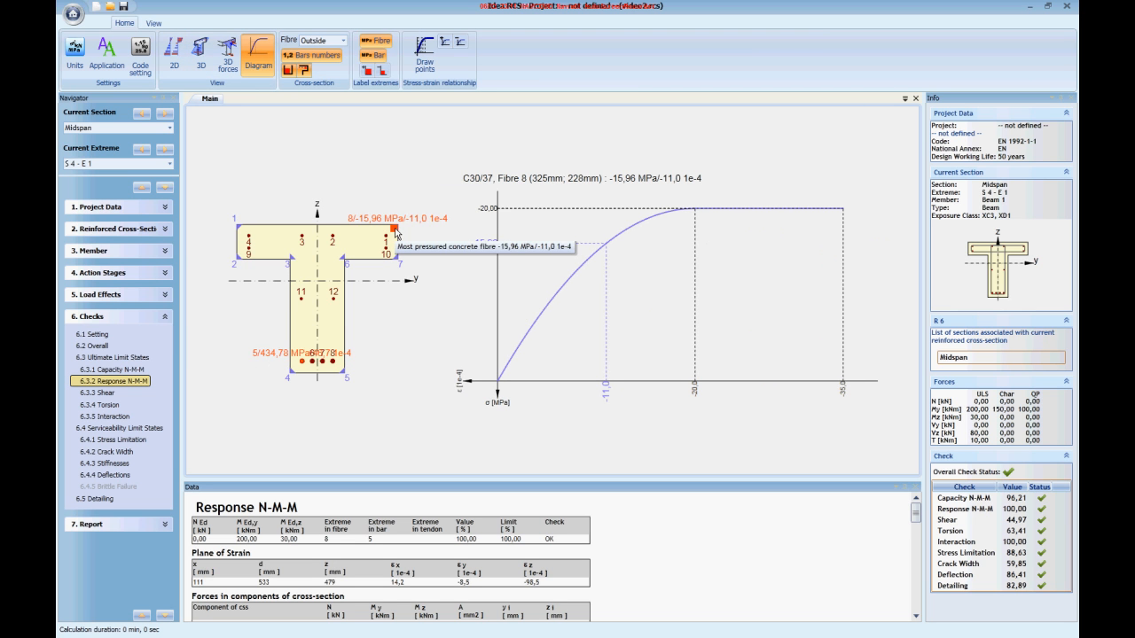
left_click(303, 362)
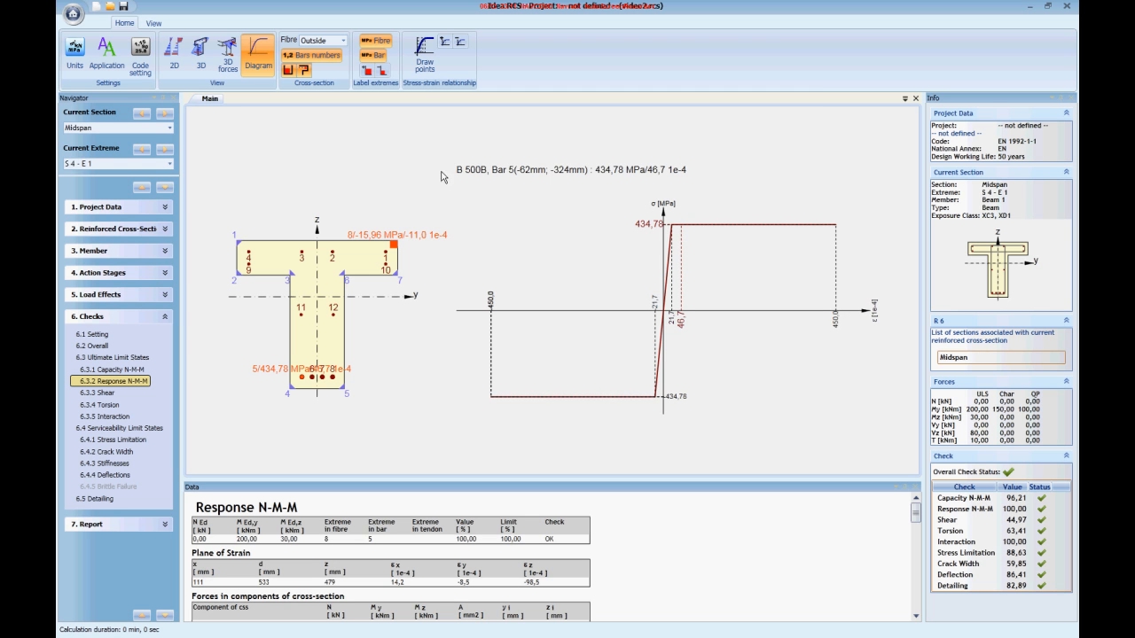
Step: View the N-M-M response as 3D stress and strain and as 3D resultant forces, and return to the 2D view
left_click(197, 57)
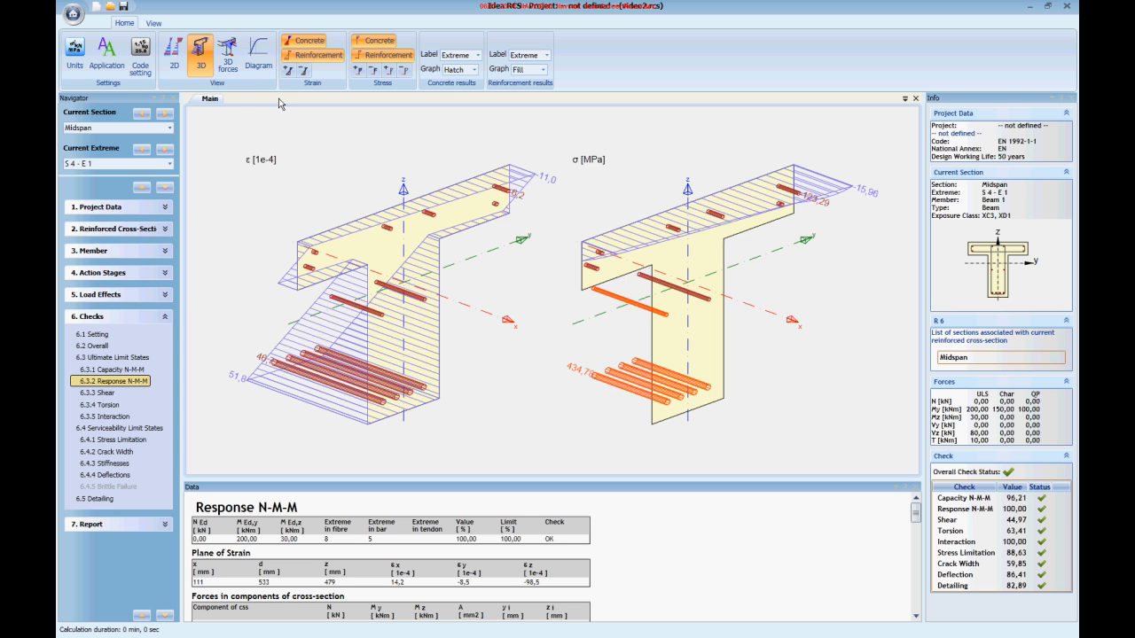
left_click(227, 58)
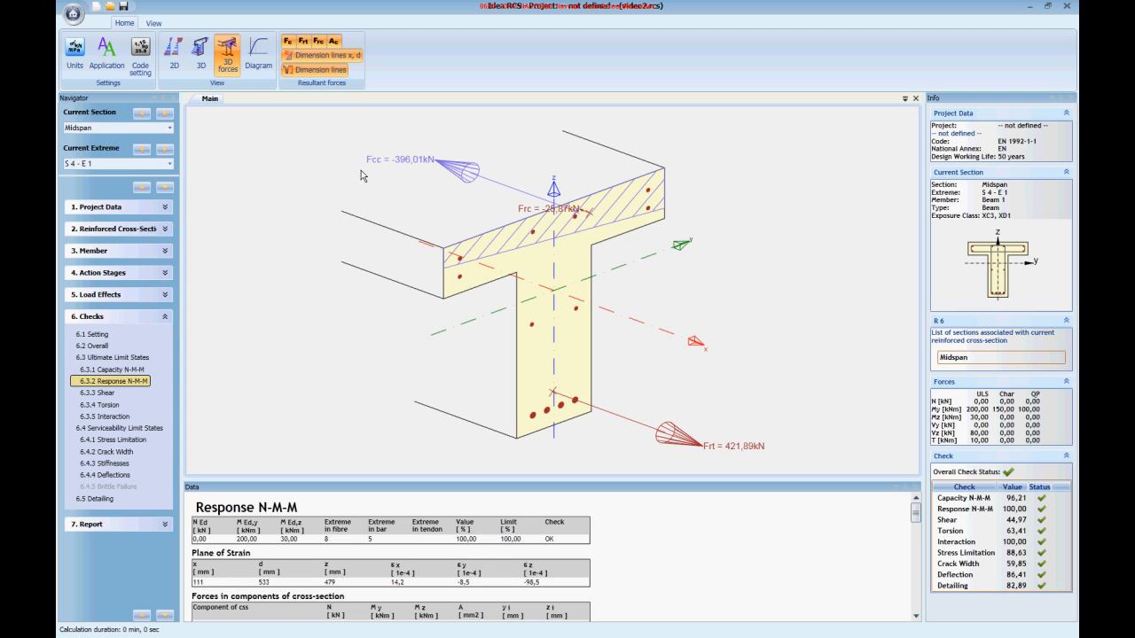
left_click(175, 65)
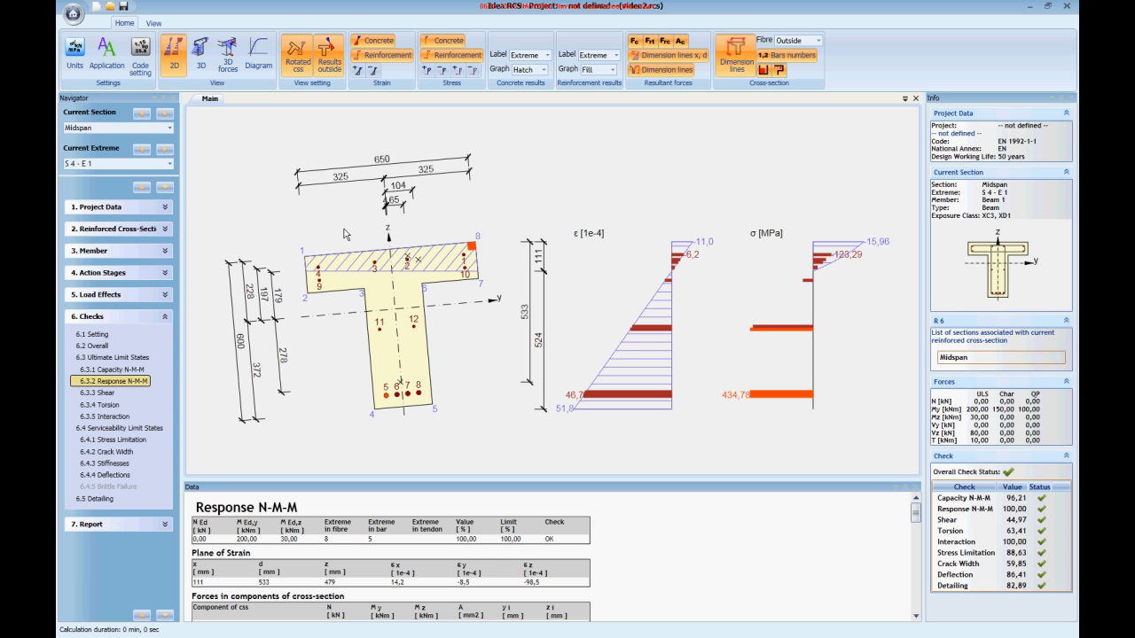
Step: Review the results of the Shear check with the results table enlarged, and bring up the Torsion check
left_click(109, 396)
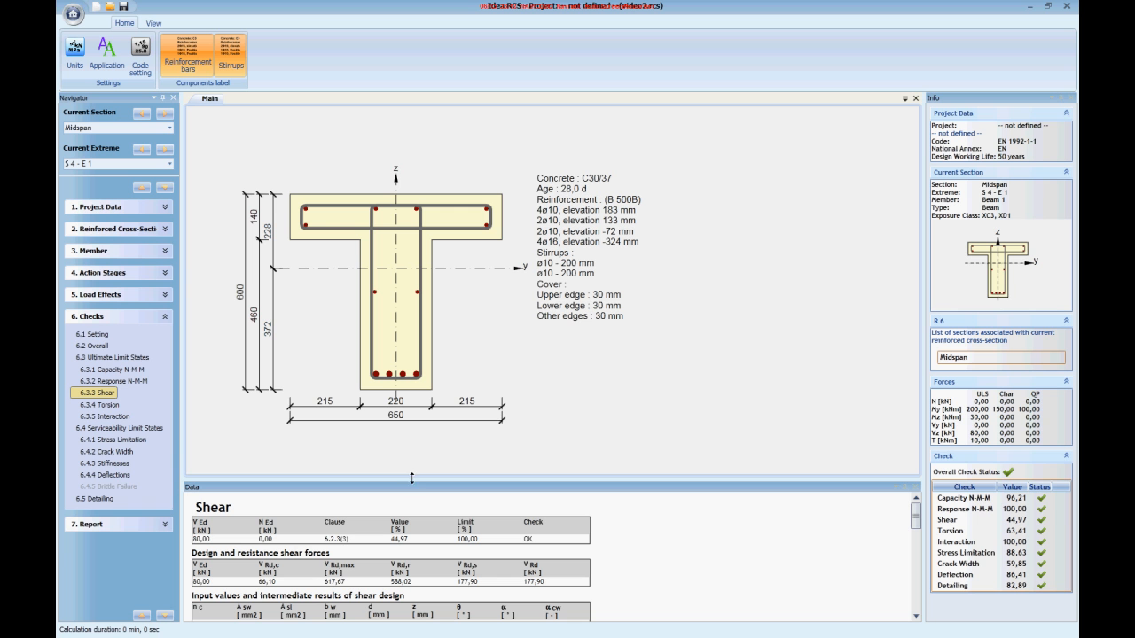
left_click_drag(411, 477, 415, 416)
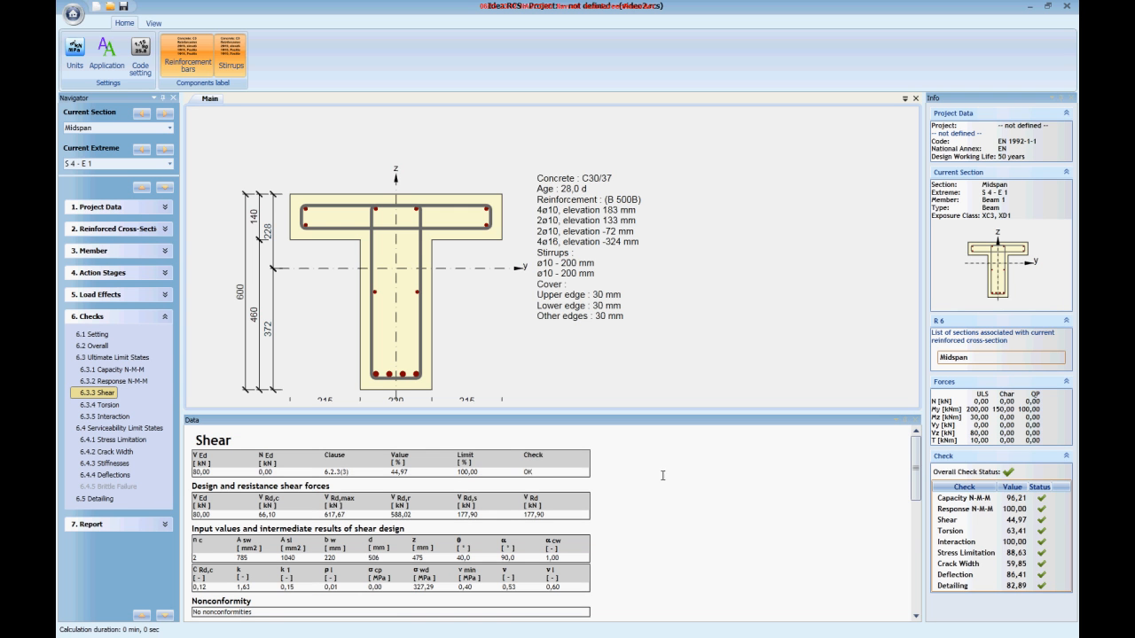
mouse_move(916, 451)
left_mouse_down()
mouse_move(915, 532)
mouse_move(916, 431)
left_mouse_up()
left_click(105, 405)
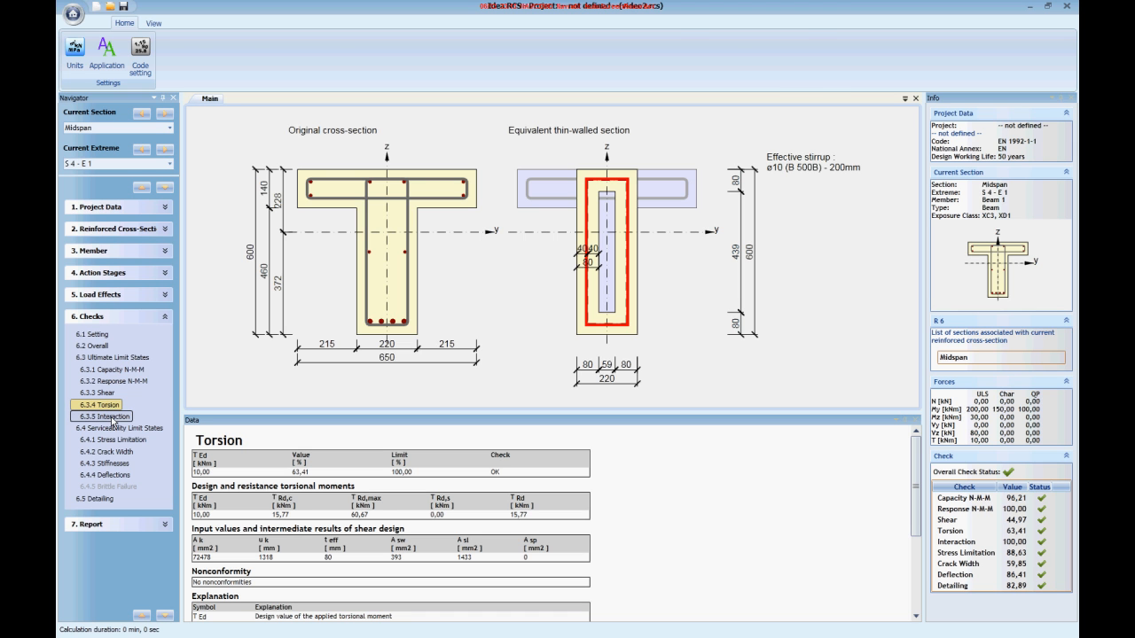
Step: Examine the Interaction check with the whole drawing in view, and compare it with the Response N-M-M results
left_click(113, 416)
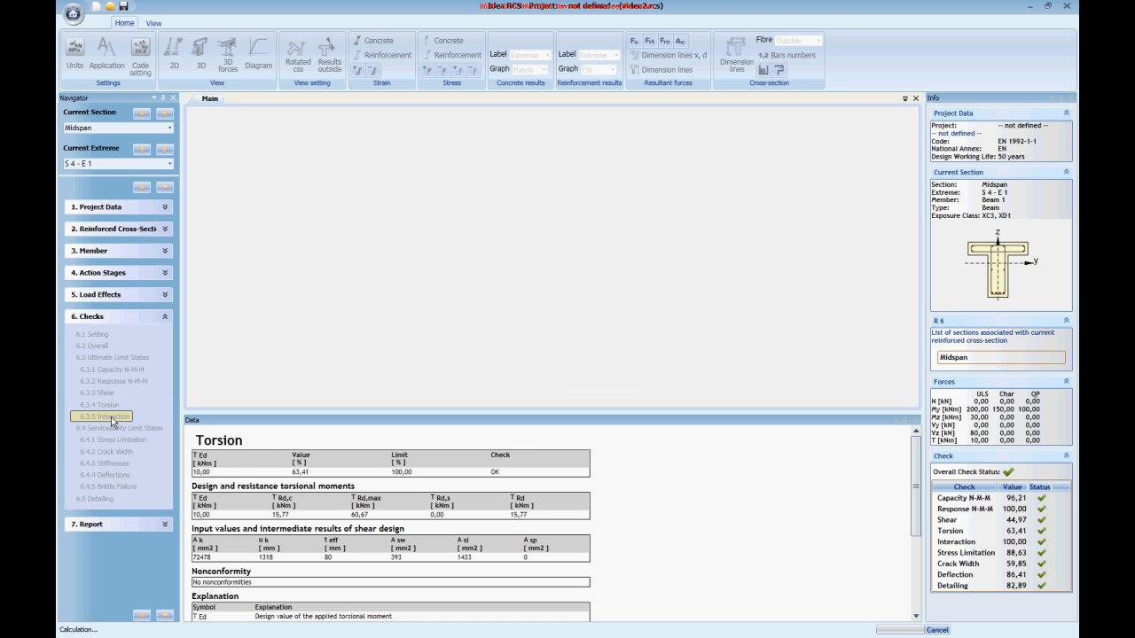
left_click_drag(569, 412, 568, 471)
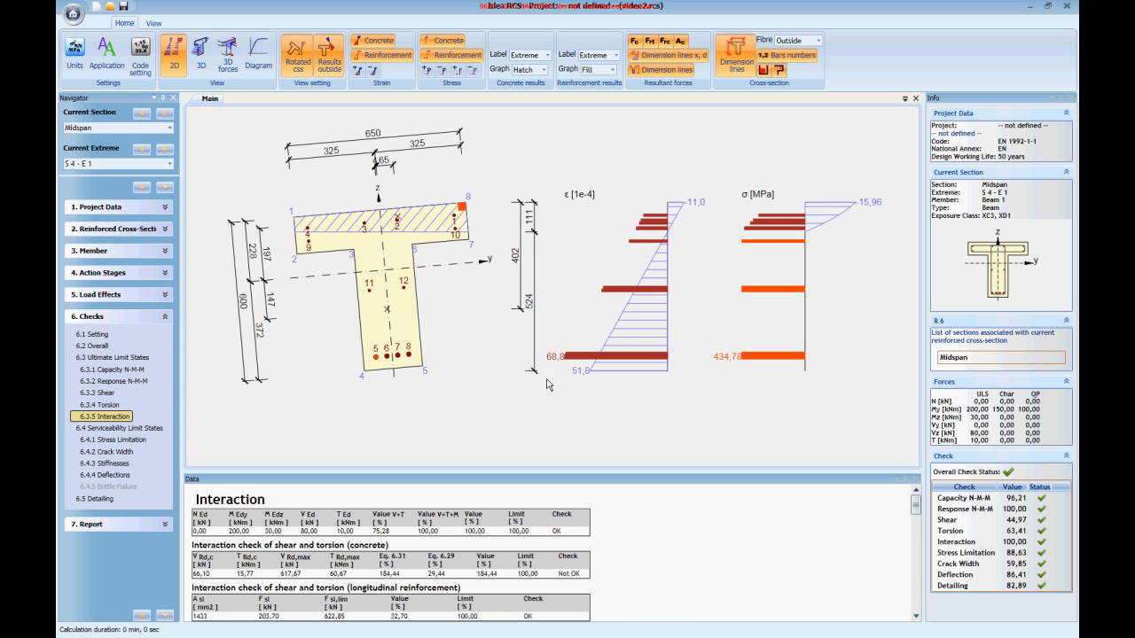
right_click(543, 381)
left_click(560, 388)
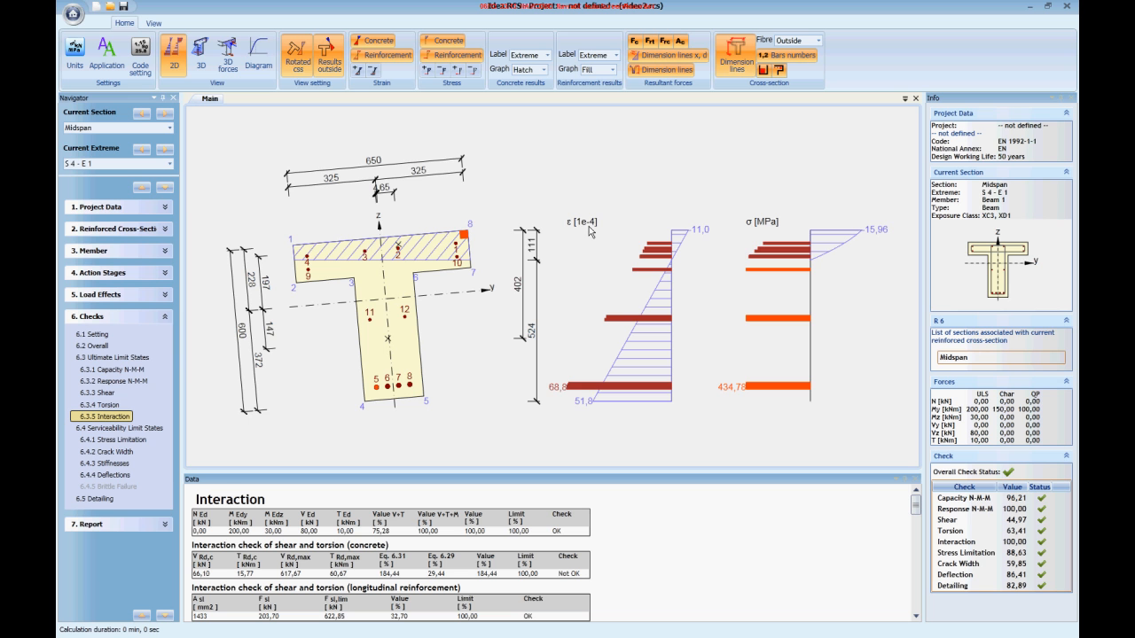
left_click(127, 382)
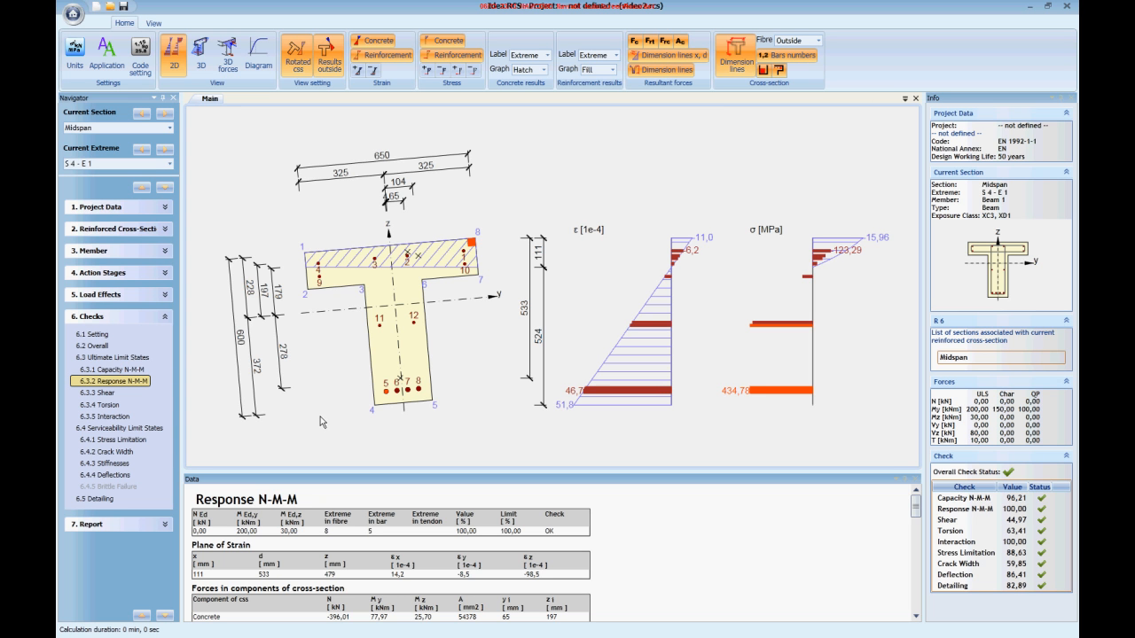
Step: Bring up the Stress Limitation check and switch its stress and strain drawing from short-term to long-term stiffness
left_click(129, 440)
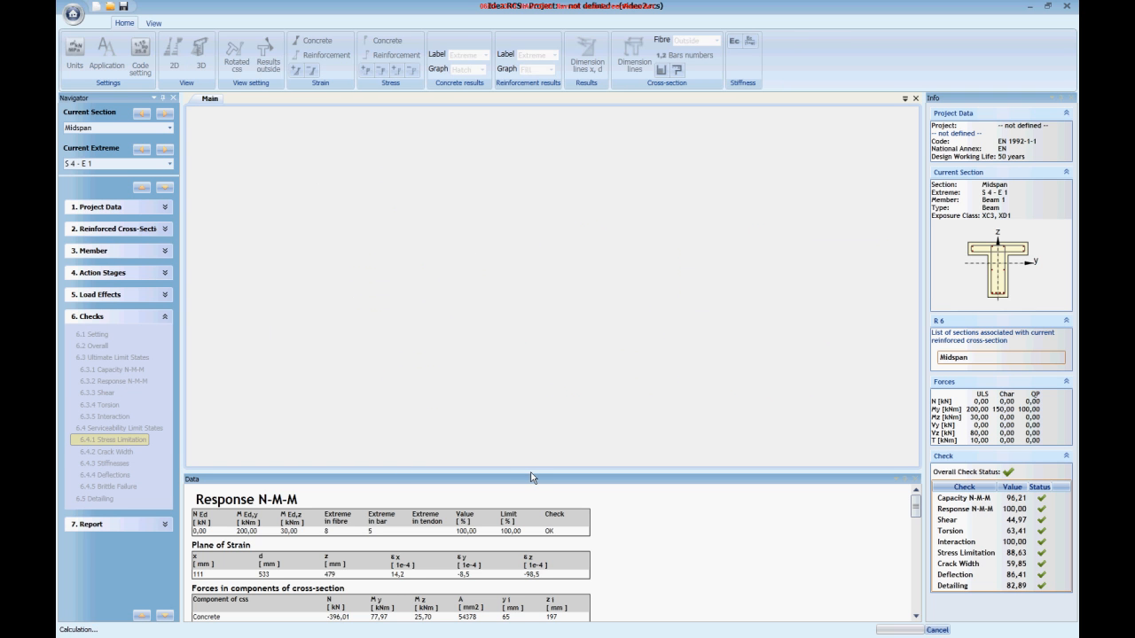
left_click_drag(533, 474, 542, 460)
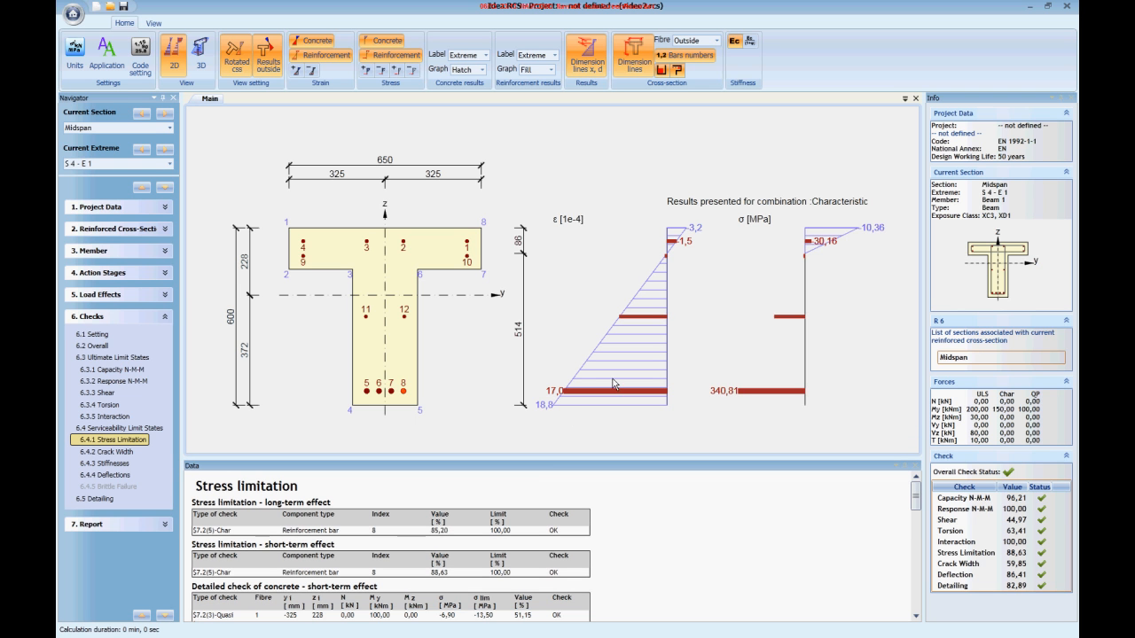
left_click(750, 41)
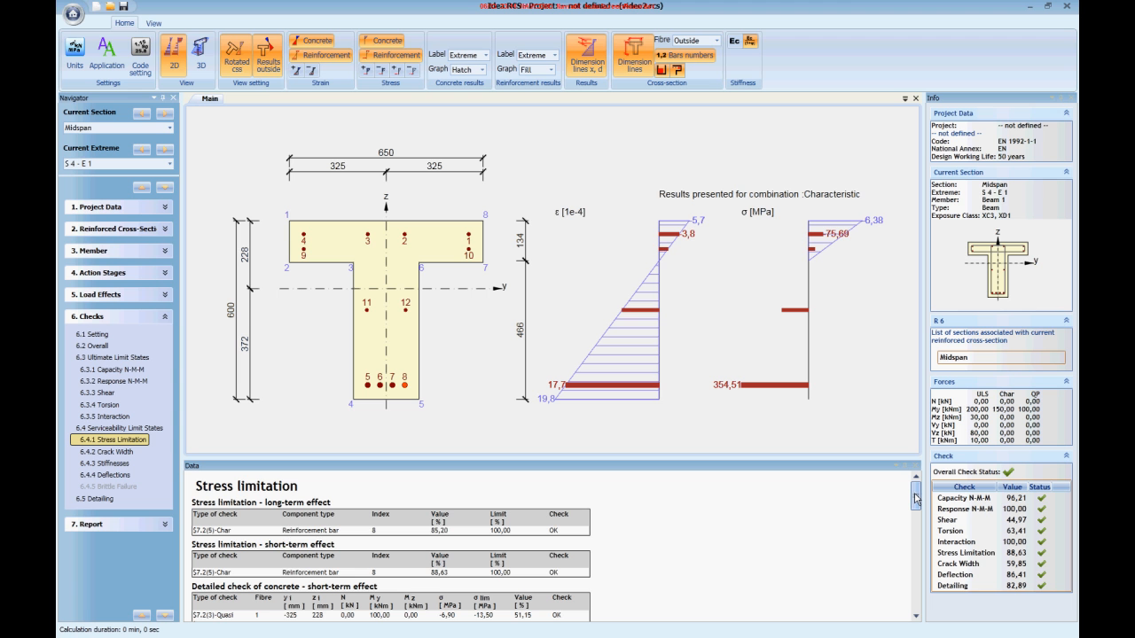
Step: Read through the detailed short-term and long-term stress limitation results for concrete and reinforcement, down to the creep coefficient
mouse_move(915, 499)
left_mouse_down()
mouse_move(916, 536)
mouse_move(916, 499)
left_mouse_up()
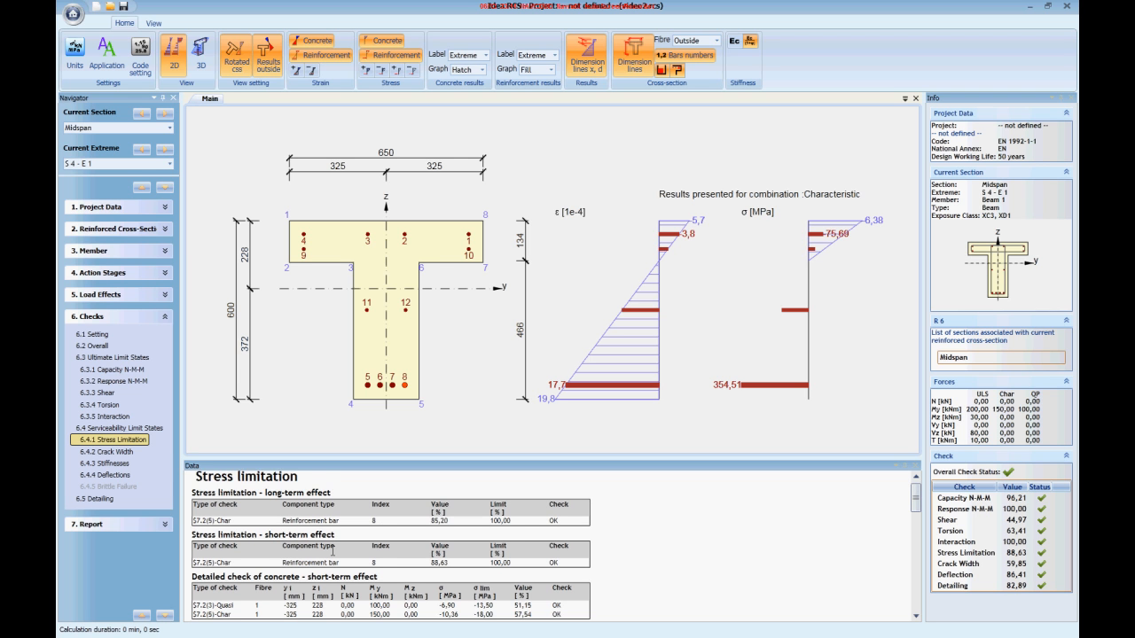
scroll(332, 549, "down", 1)
scroll(333, 543, "down", 1)
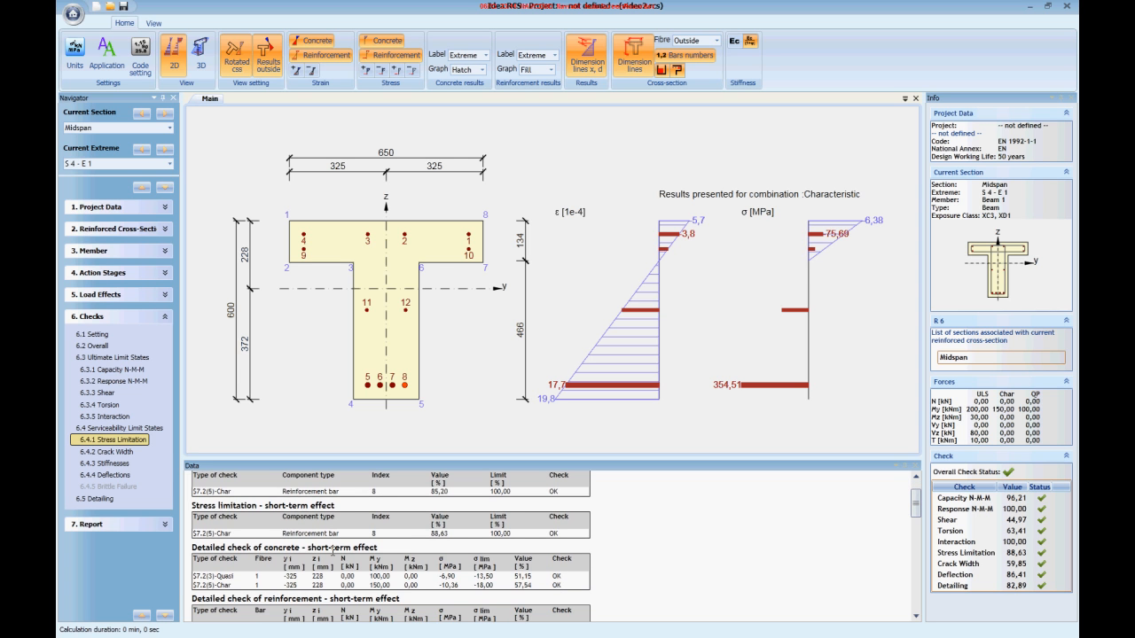
scroll(334, 551, "down", 1)
scroll(333, 550, "down", 2)
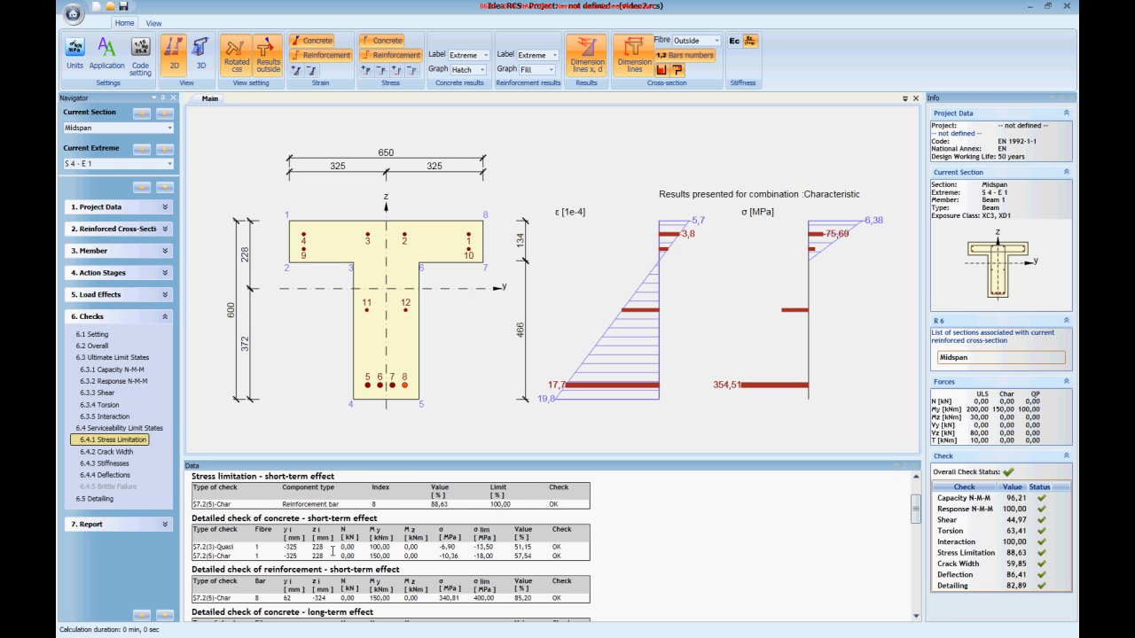
scroll(333, 550, "down", 4)
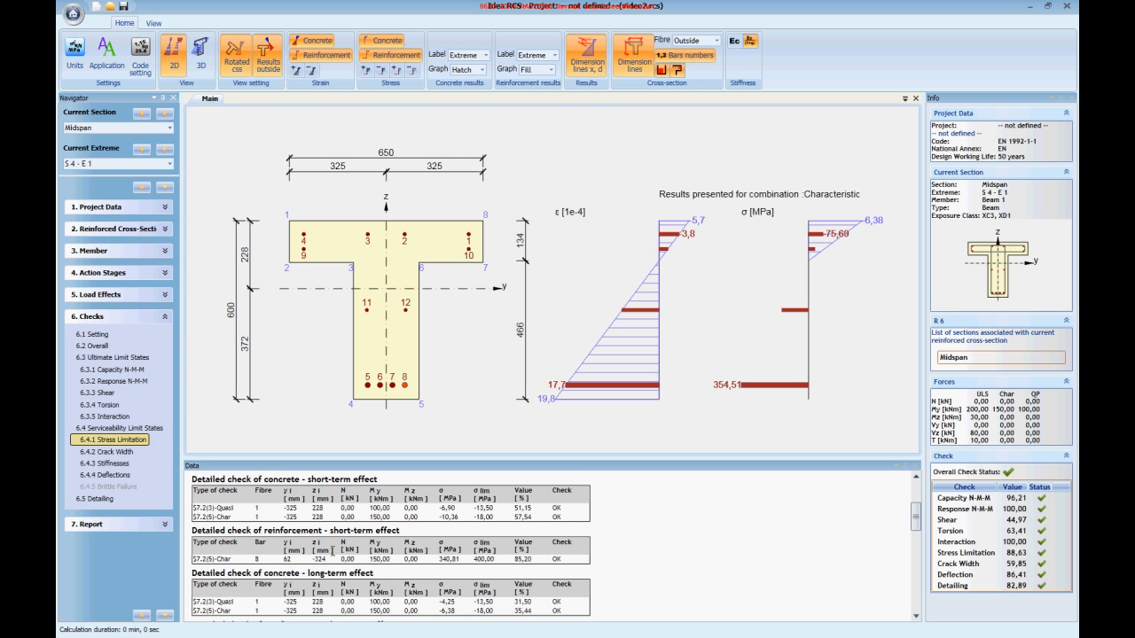
scroll(332, 550, "down", 10)
scroll(332, 551, "down", 5)
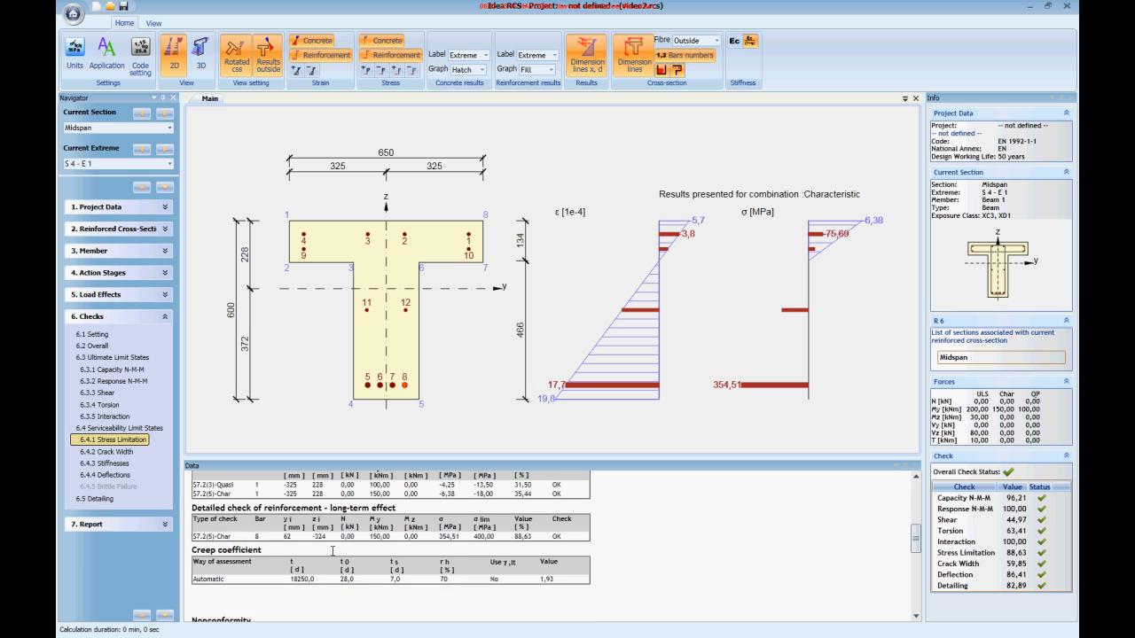
Step: Bring up the Crack Width check and highlight the calculated crack width w k in the results table
left_click(124, 452)
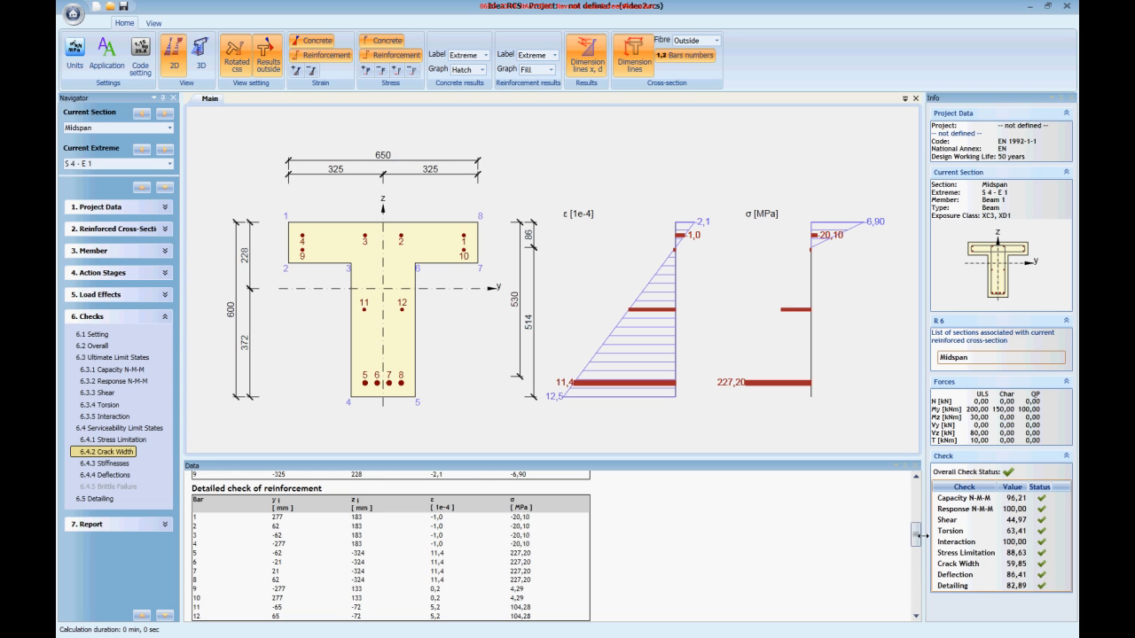
left_click_drag(916, 536, 914, 468)
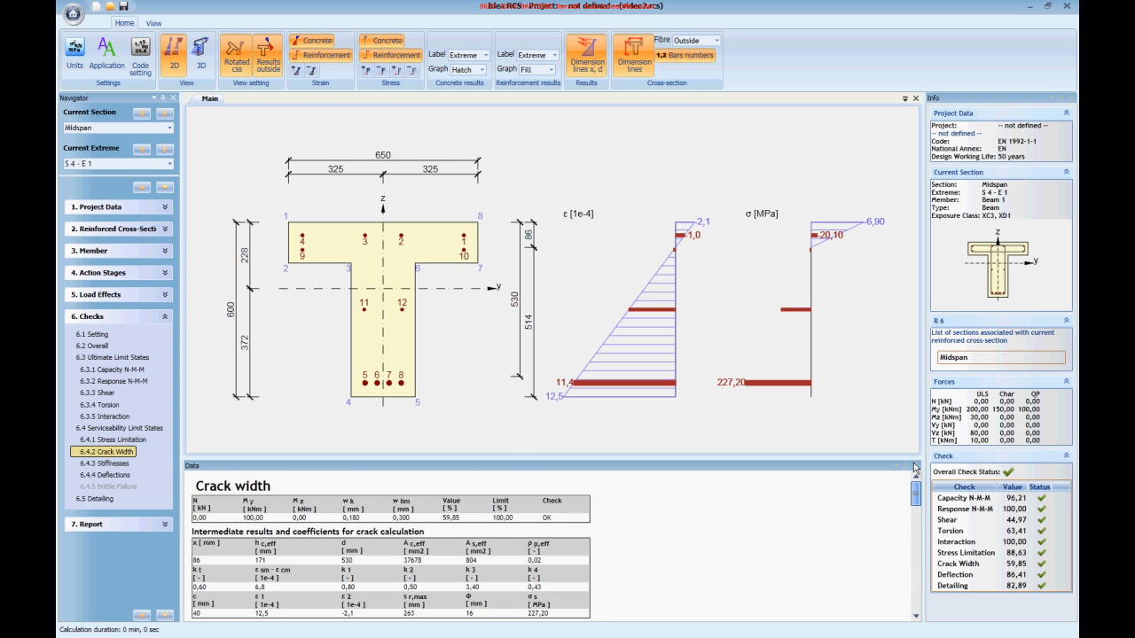
left_click_drag(344, 517, 356, 525)
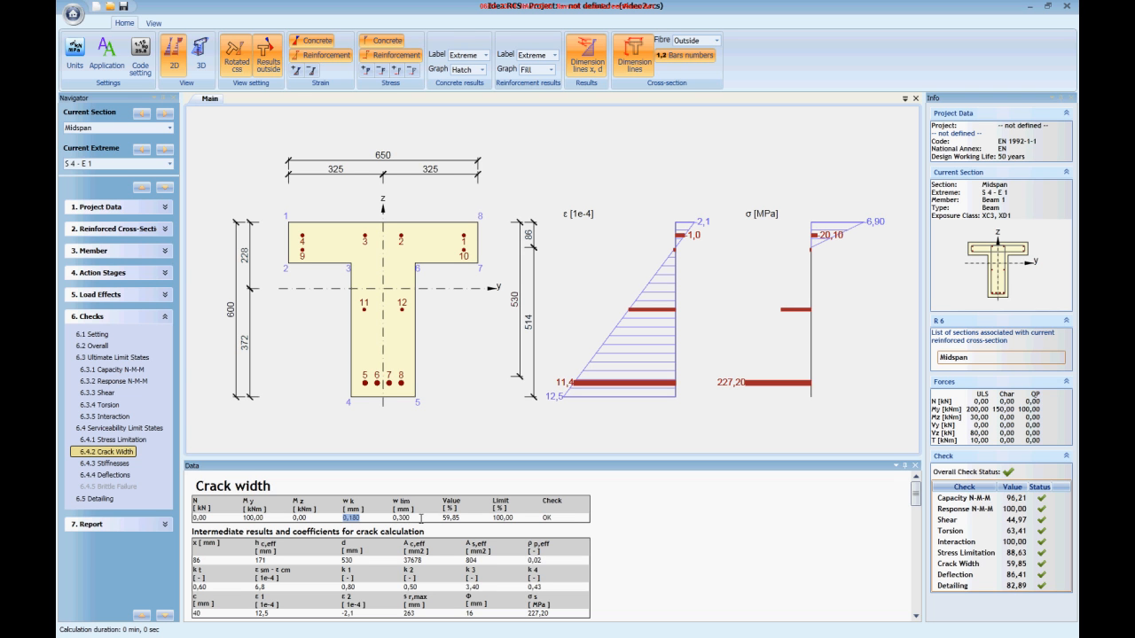
Step: Review the remaining Midspan checks for Stiffnesses, Deflections and Detailing, enlarging the results area to read the tables
left_click(120, 464)
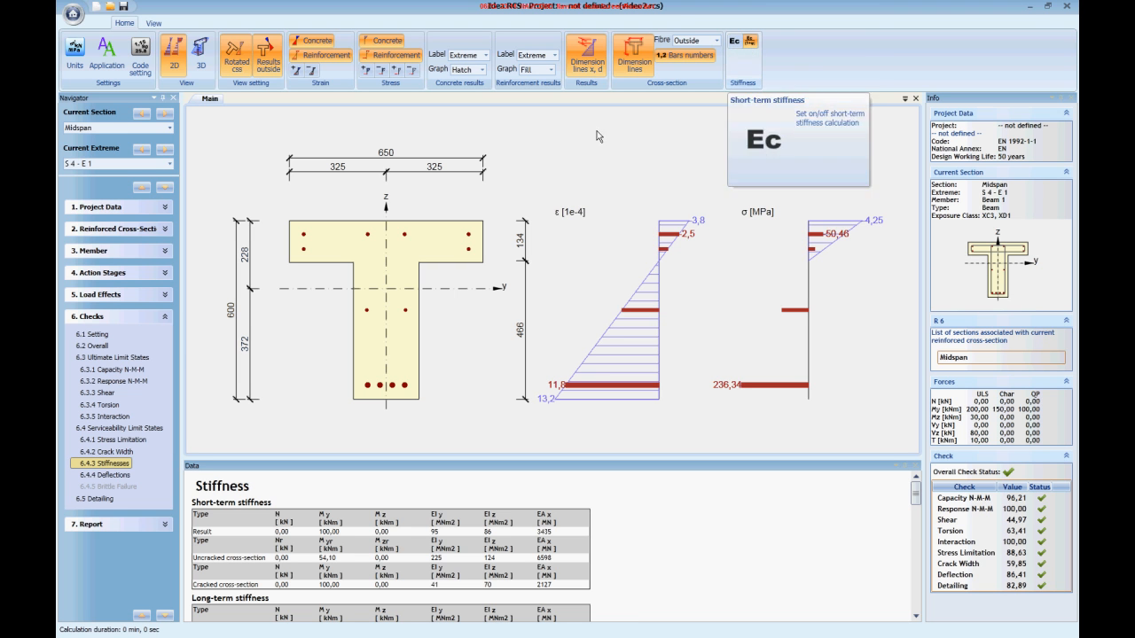
left_click(124, 476)
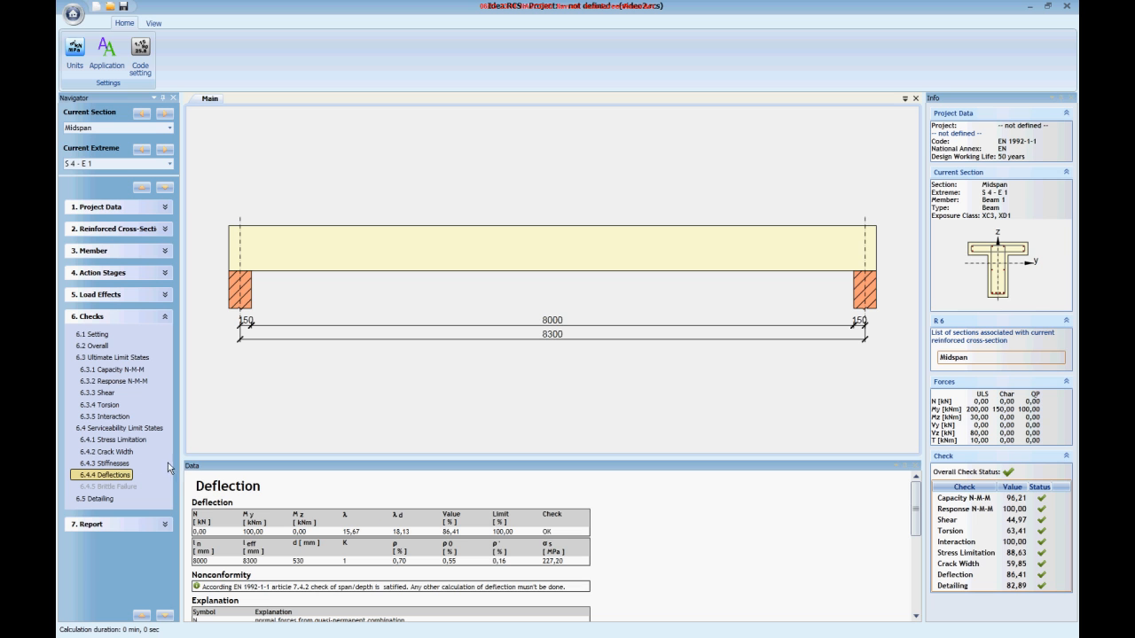
left_click_drag(504, 457, 476, 417)
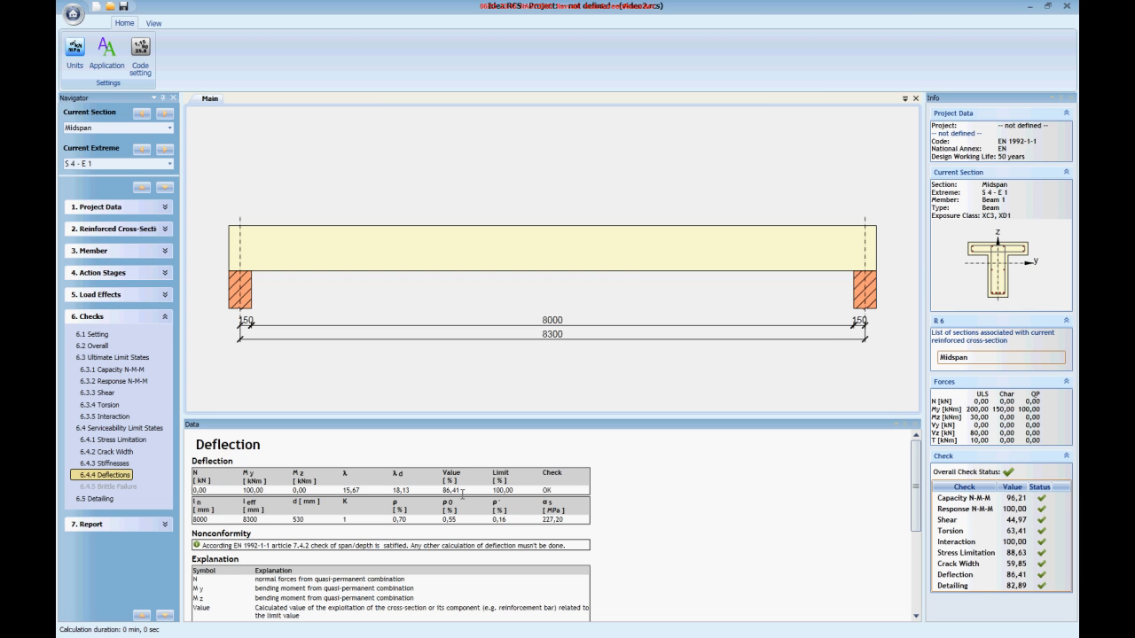
left_click(99, 498)
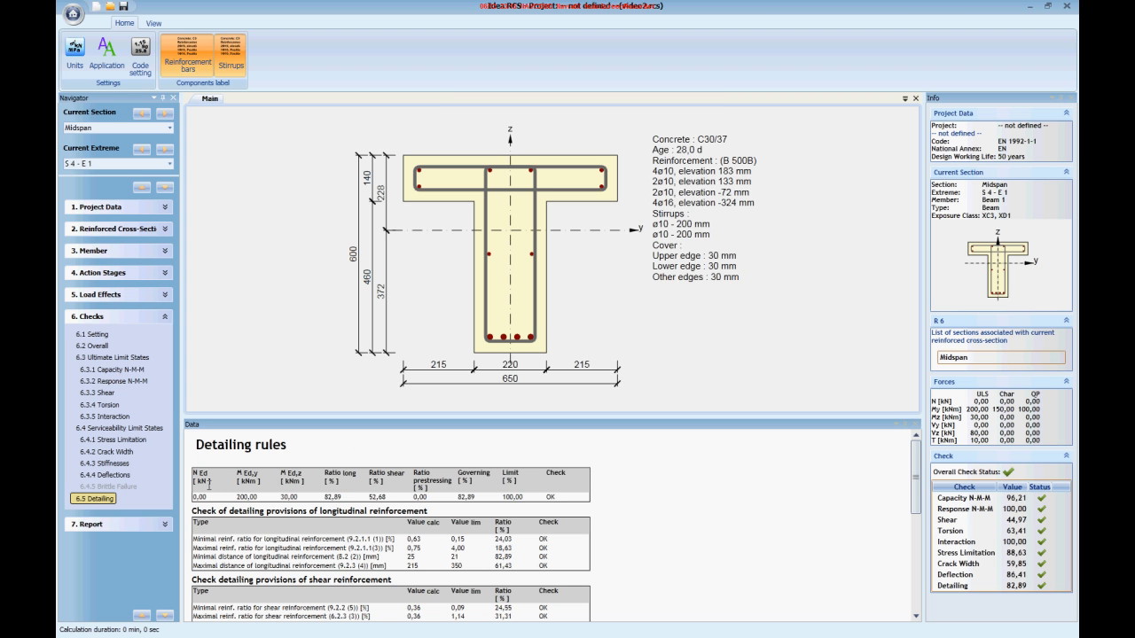
Step: Bring up the report settings and generate the Standard report for the Midspan section
left_click(96, 525)
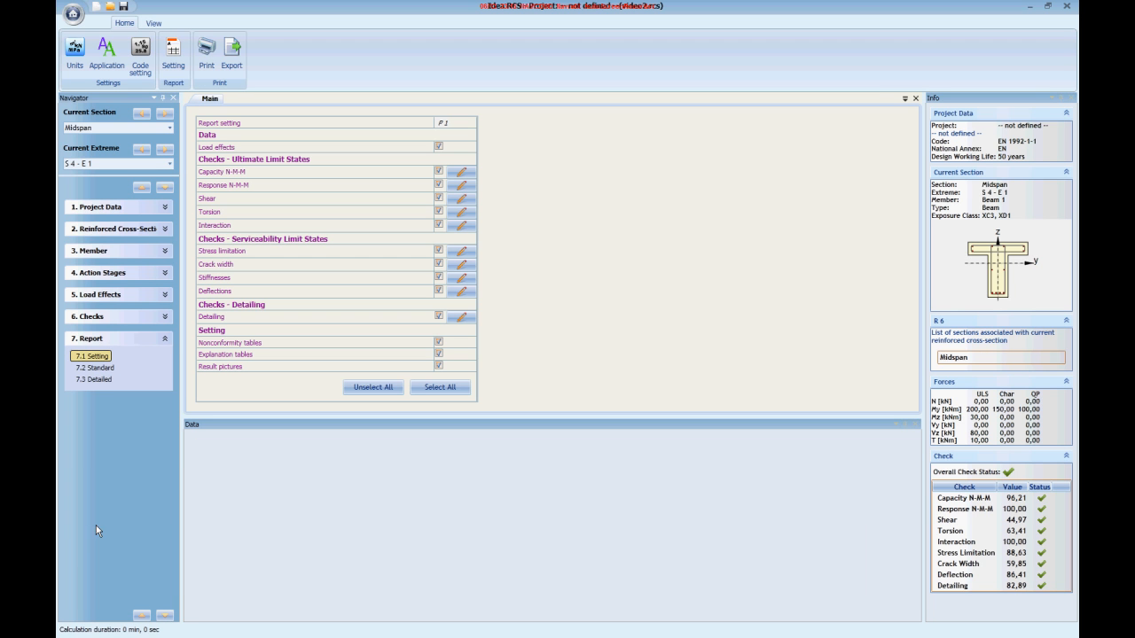
left_click(105, 368)
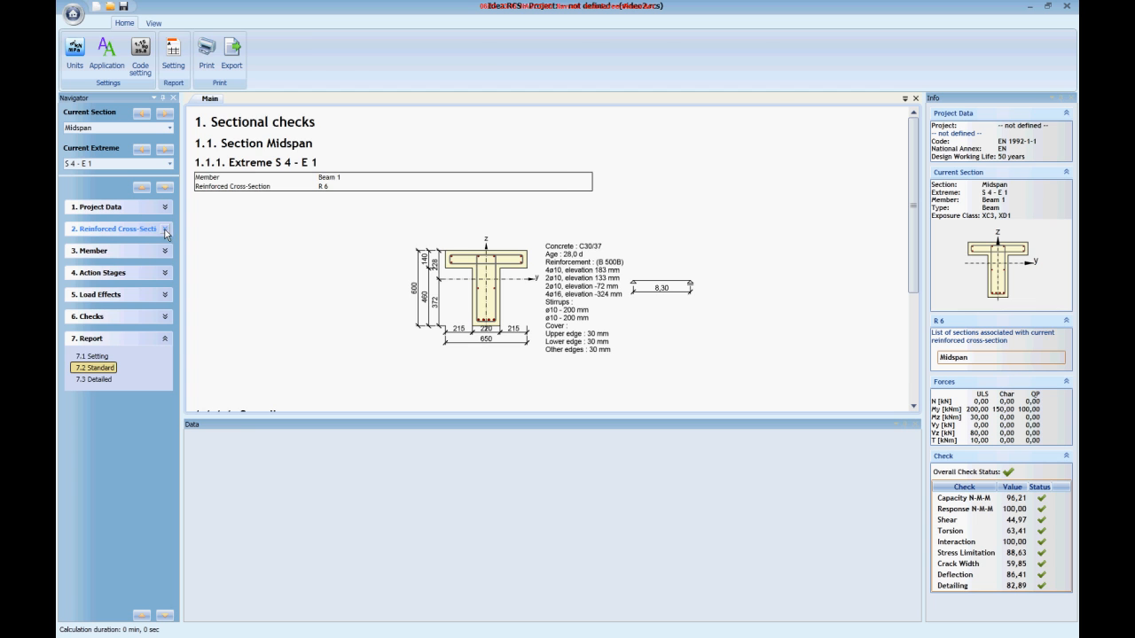
Step: Return to the project's list of sections and generate the Brief report summarising the sectional checks of all sections
left_click(165, 231)
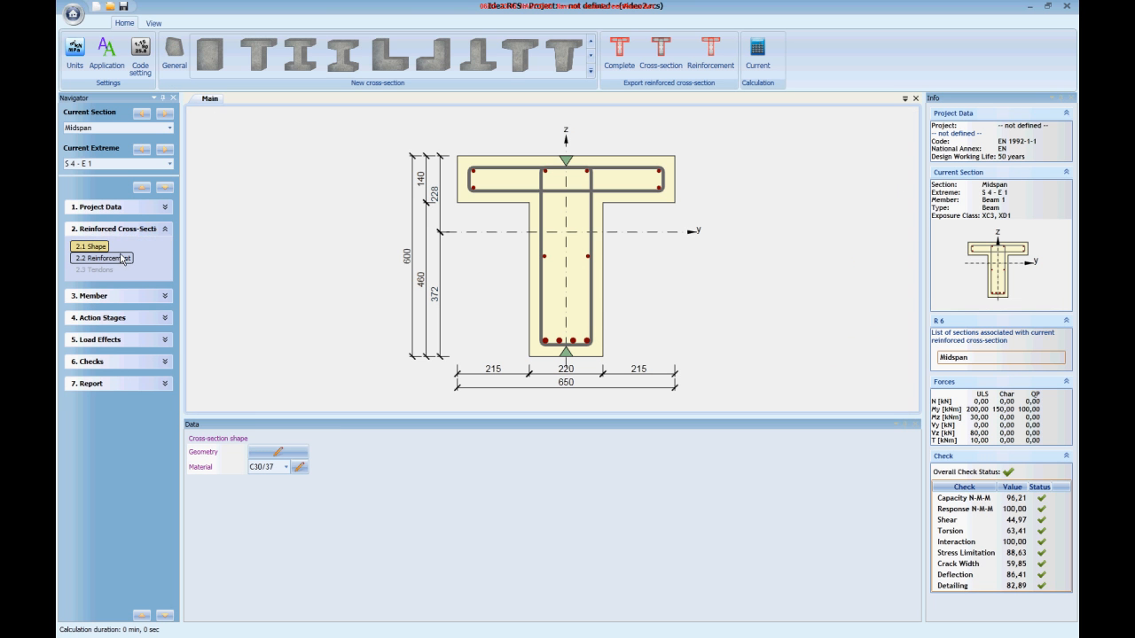
left_click(164, 208)
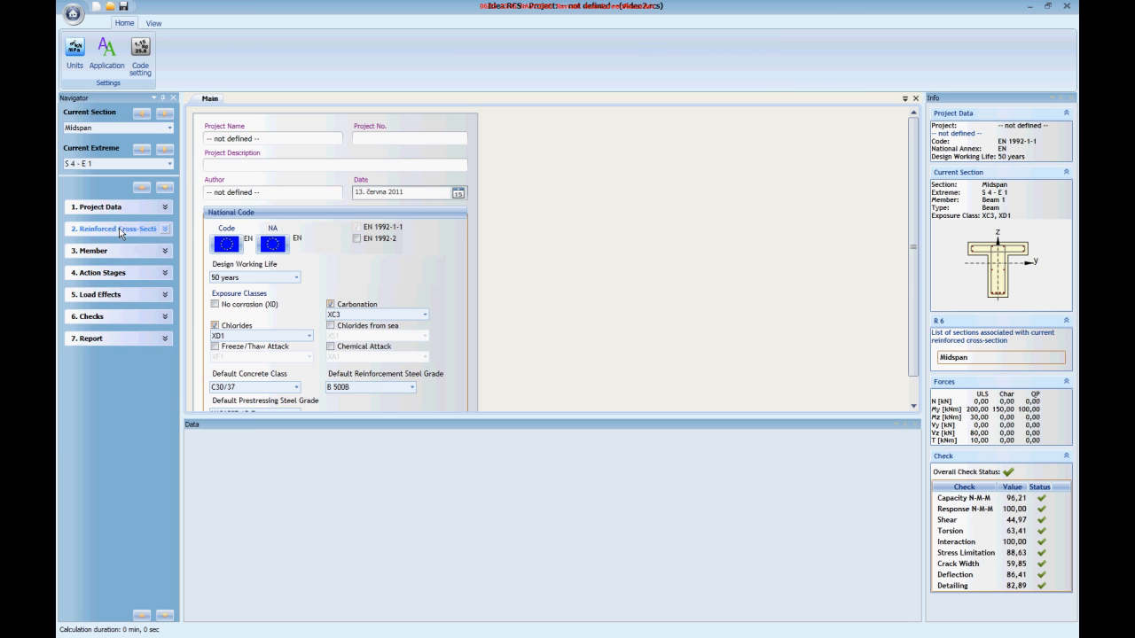
left_click(114, 236)
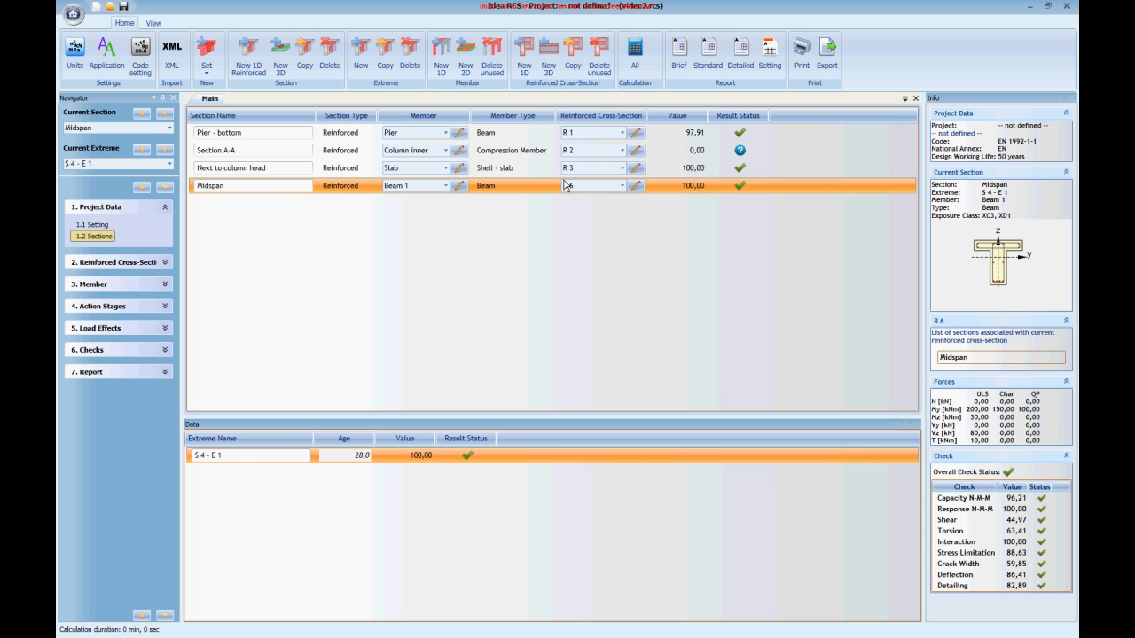
left_click(679, 55)
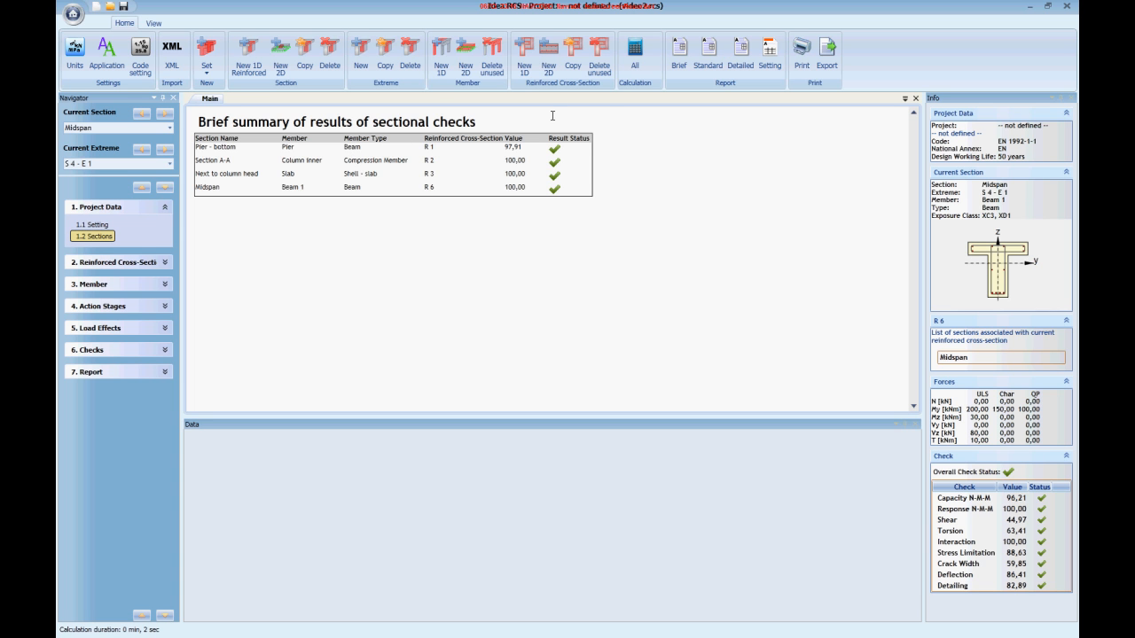
Step: Generate the Standard report for all sections and look through it down to the Overall check of Midspan
left_click(710, 60)
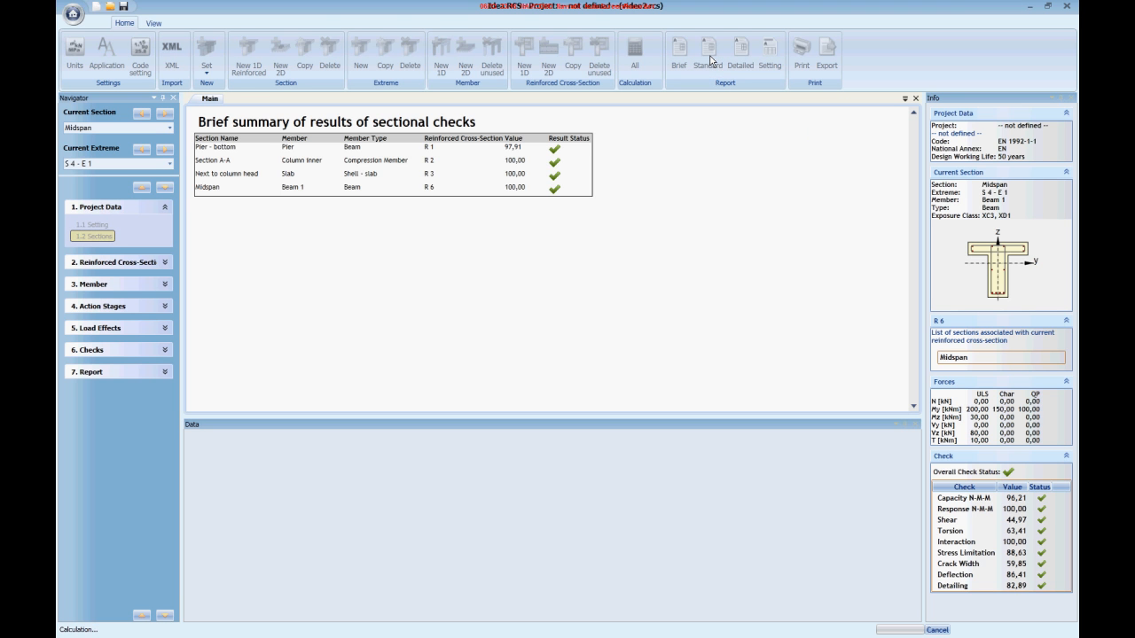
left_click_drag(914, 125, 915, 377)
Step: Generate the Detailed report for all sections and read through it from the table of contents to the Midspan interaction diagrams
left_click(741, 65)
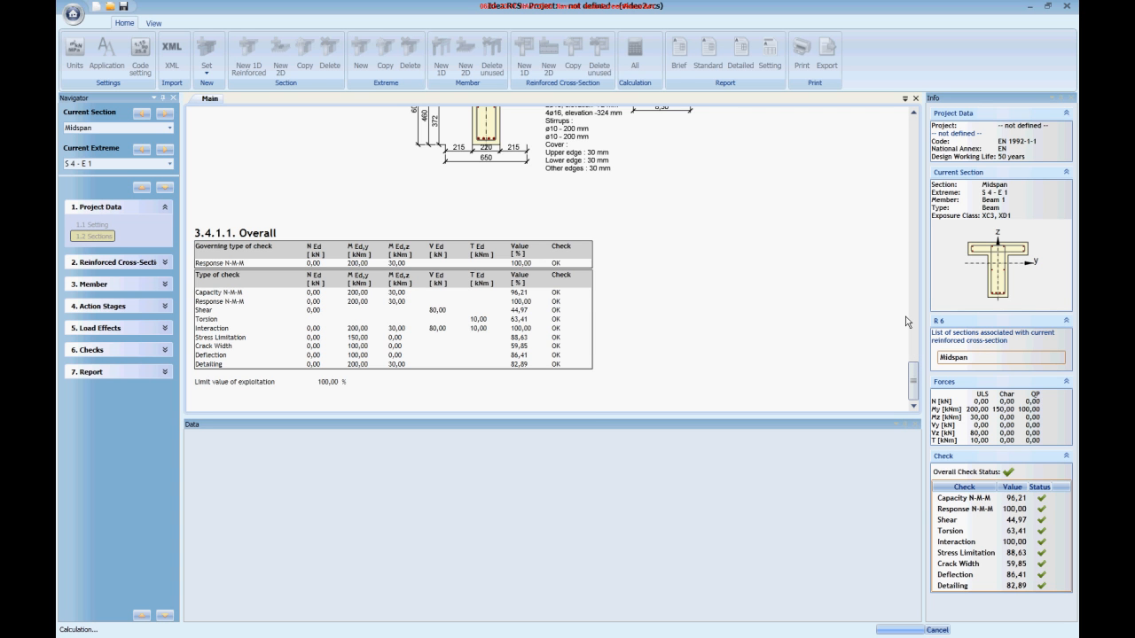
left_click_drag(912, 150, 914, 118)
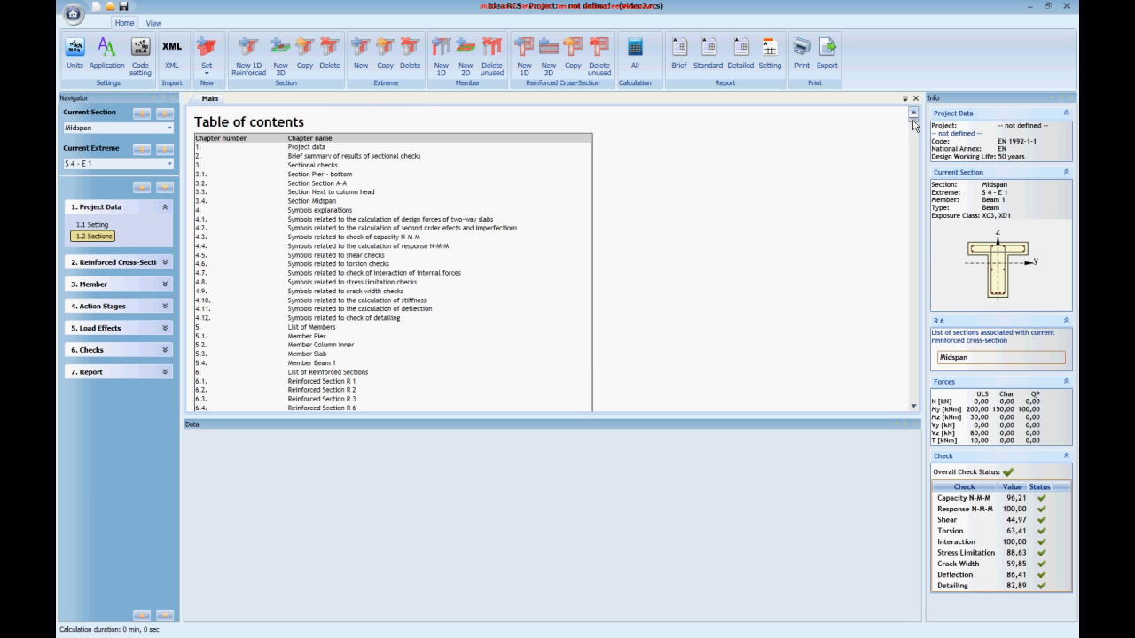
left_click(913, 130)
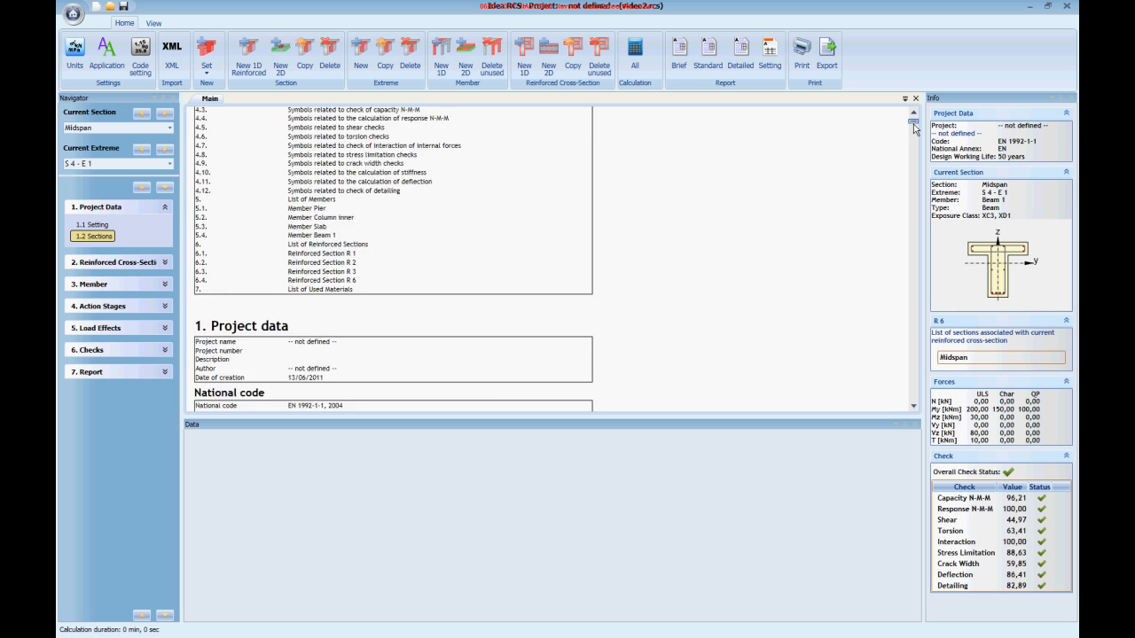
left_click(913, 129)
left_click(913, 149)
left_click(913, 150)
left_click(913, 153)
left_click(913, 161)
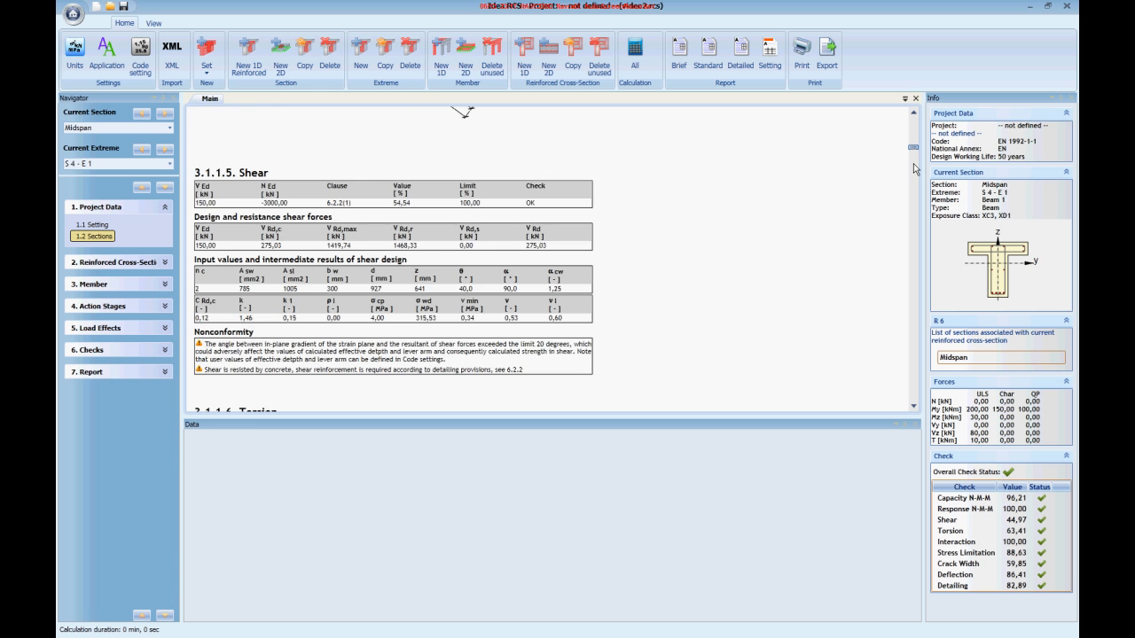
left_click(913, 165)
left_click(913, 188)
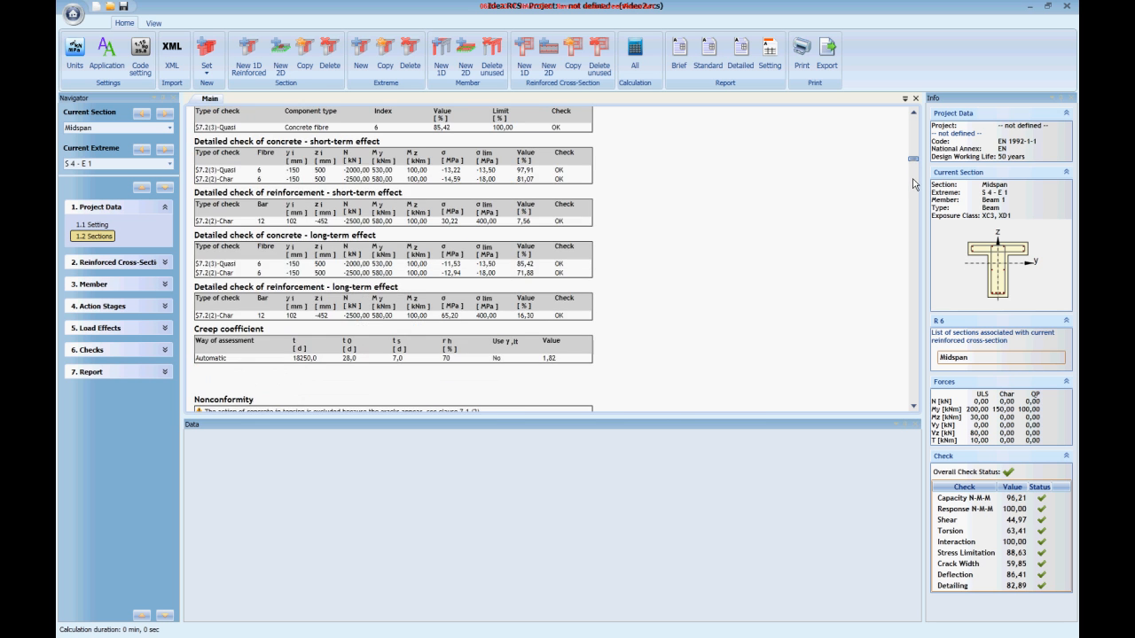
left_click(913, 189)
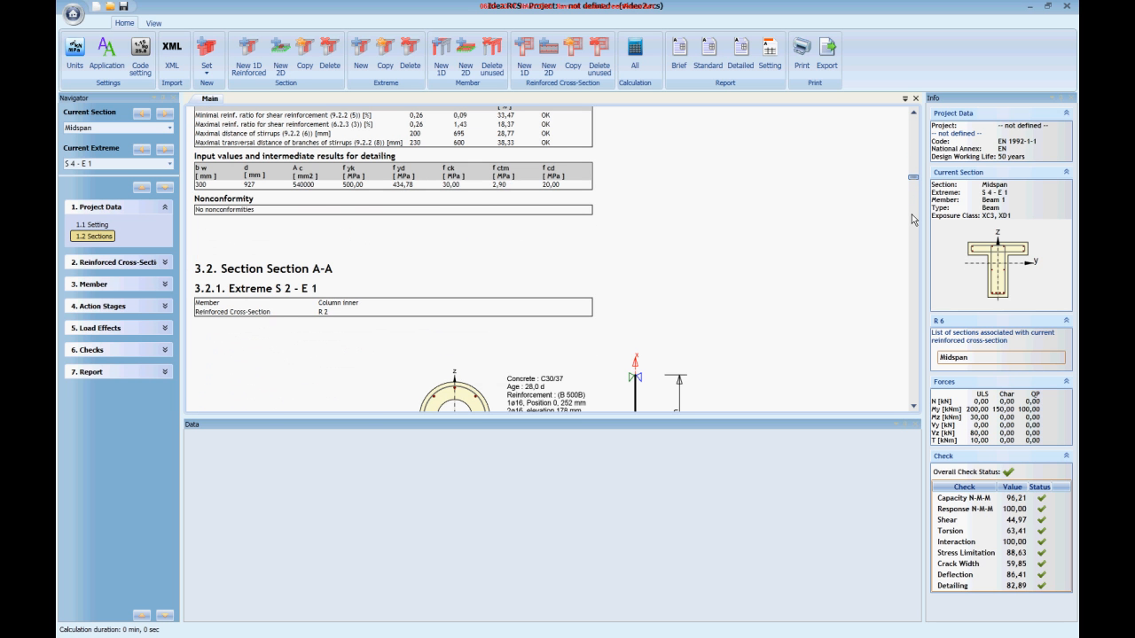
left_click(914, 220)
left_click(913, 245)
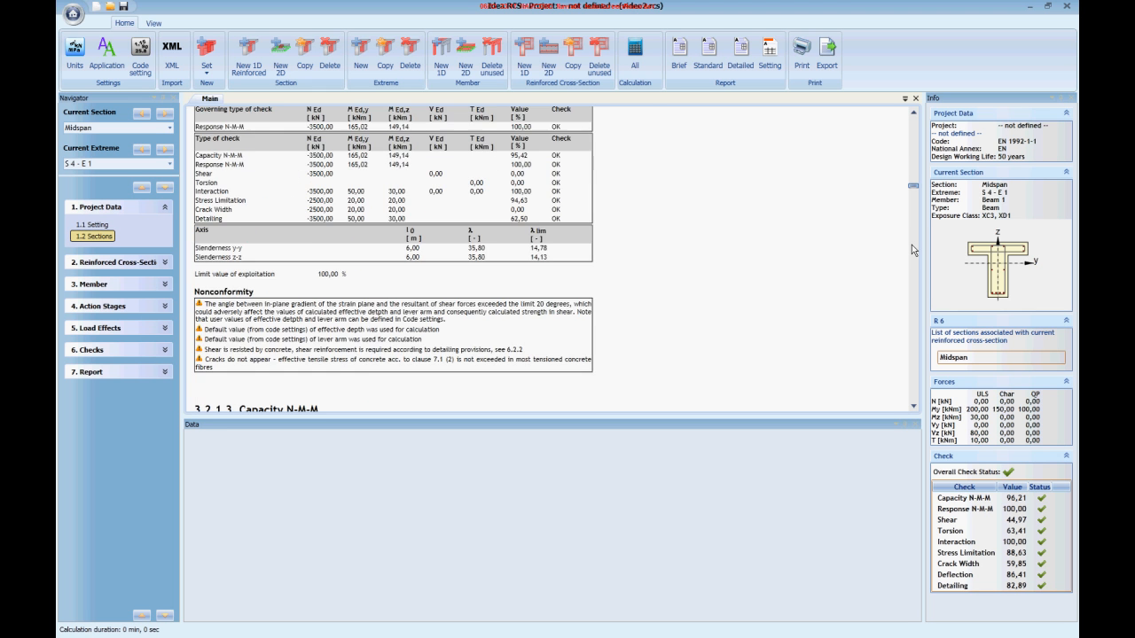
left_click(913, 250)
left_click(913, 290)
left_click(914, 291)
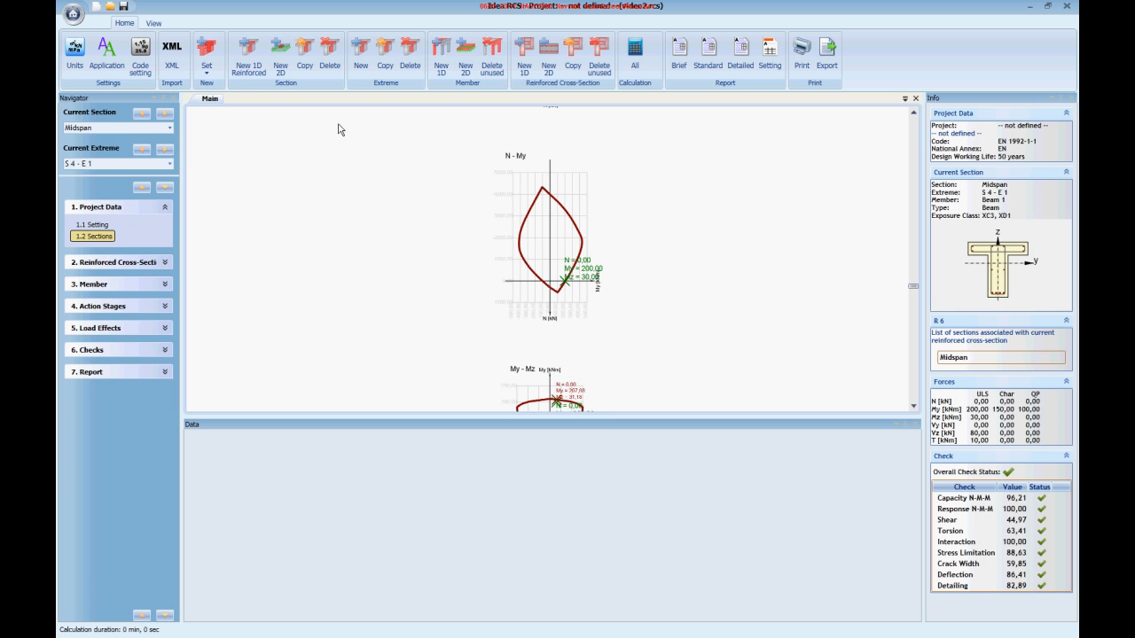
Step: Open the code and calculation settings and expand all chapters to view their clauses and values
left_click(139, 57)
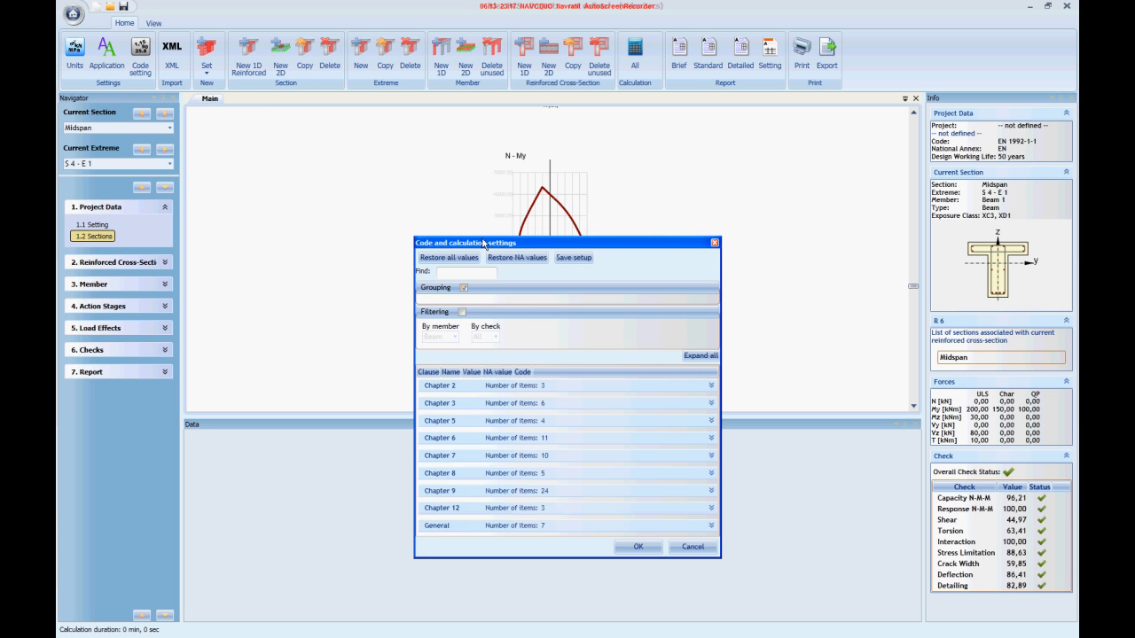
left_click_drag(591, 244, 512, 99)
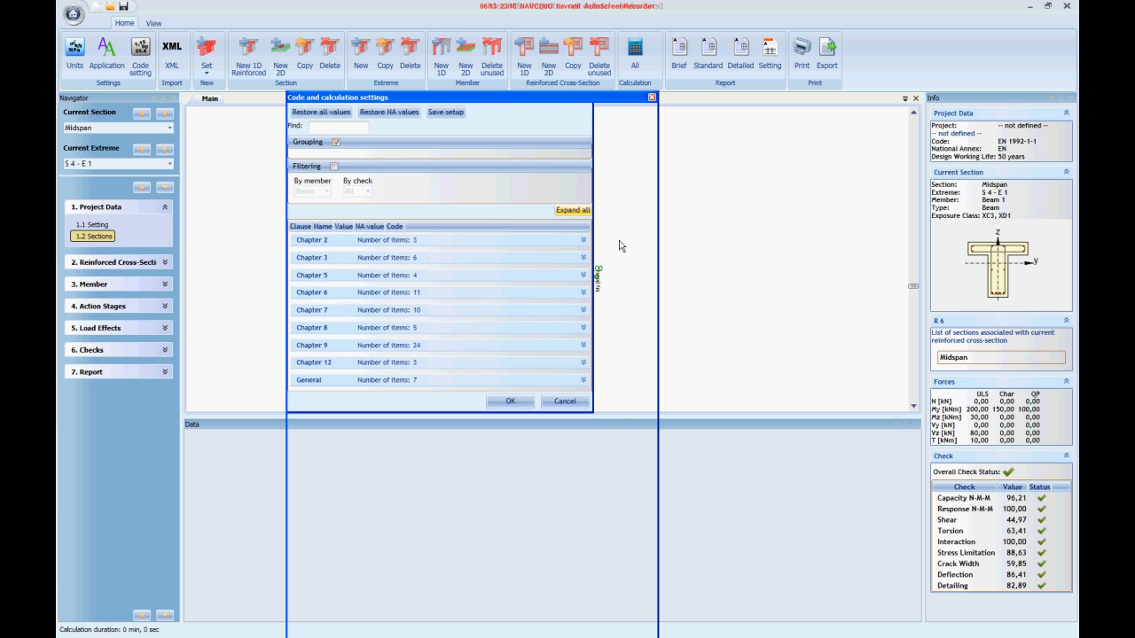
mouse_move(650, 174)
left_mouse_down()
mouse_move(654, 443)
mouse_move(657, 159)
left_mouse_up()
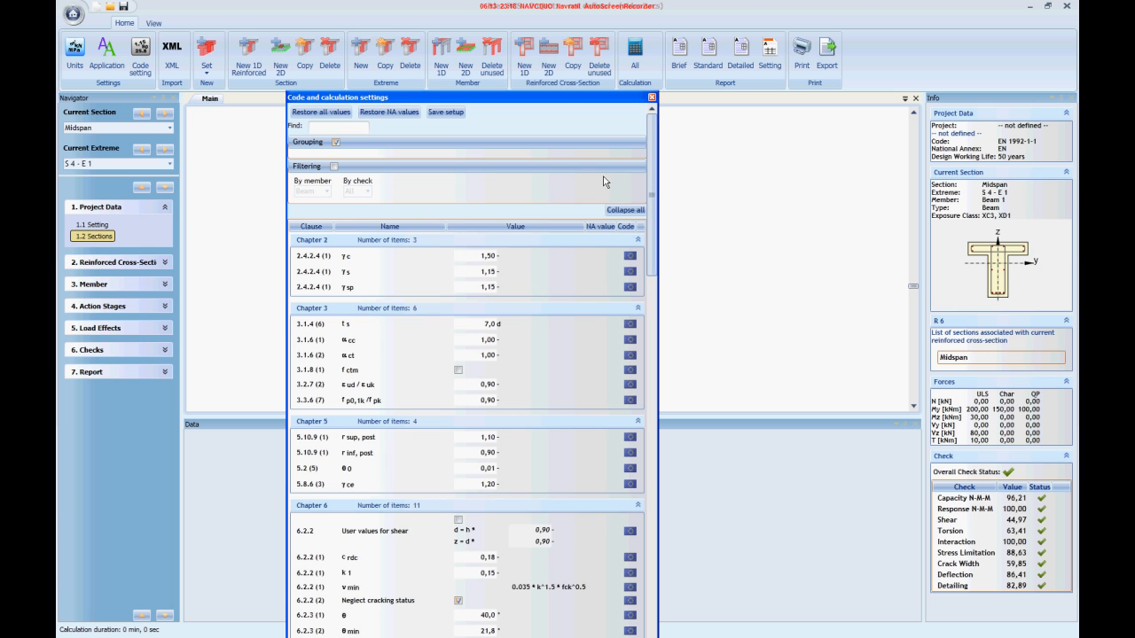
Step: Filter the code settings to Beam and Crack width, examine the recommended w max values in Chapter 7, and close without applying
left_click(335, 167)
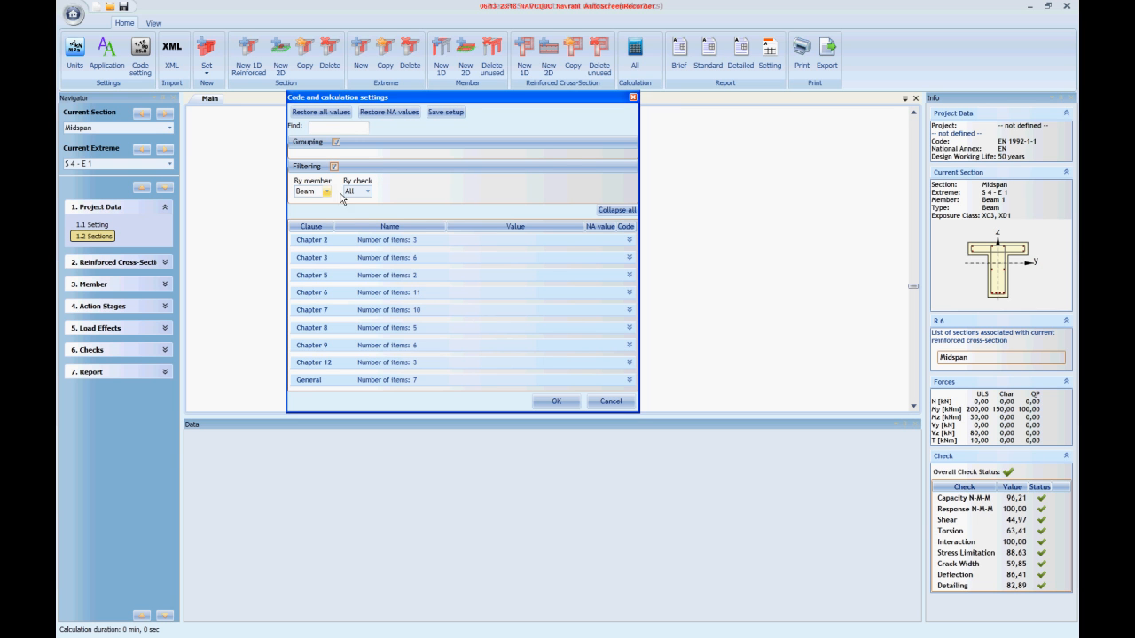
left_click(368, 192)
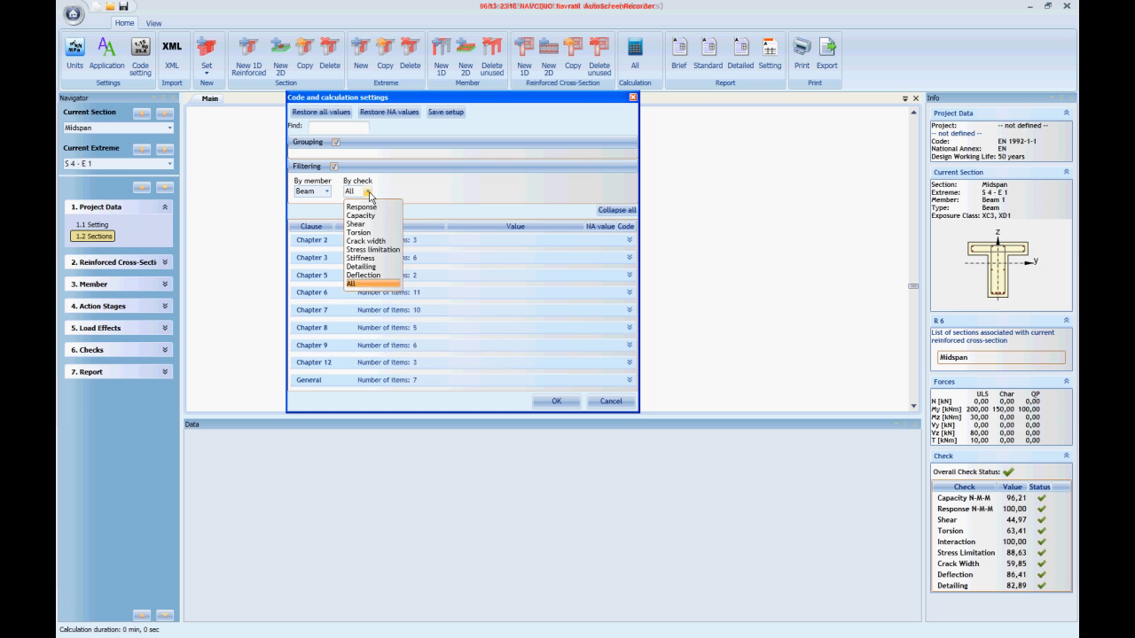
left_click(367, 241)
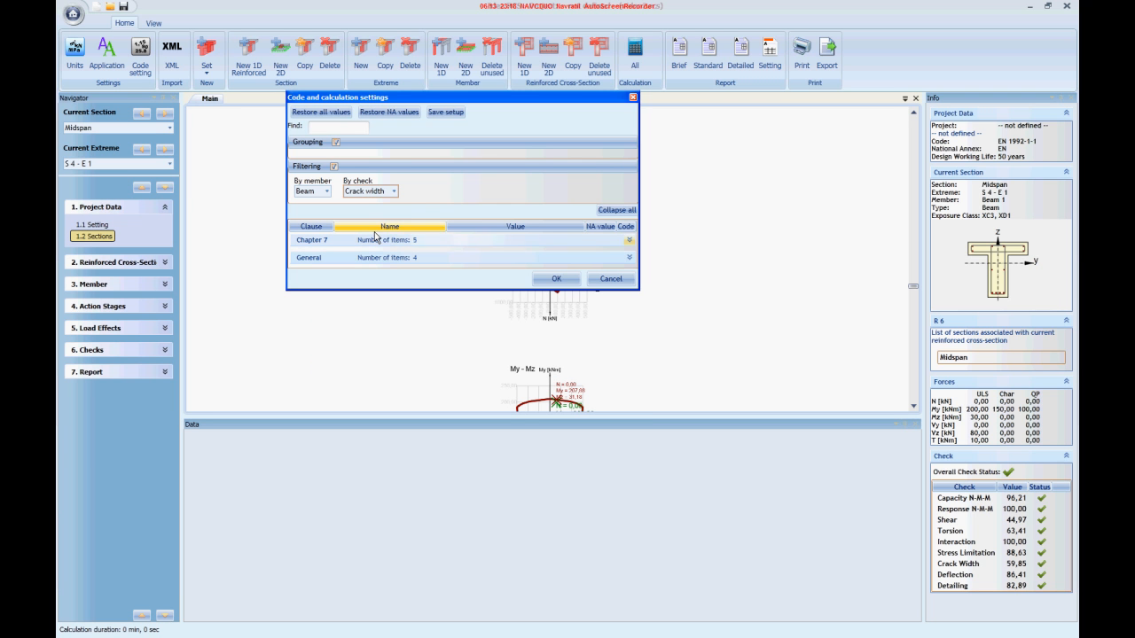
left_click(629, 240)
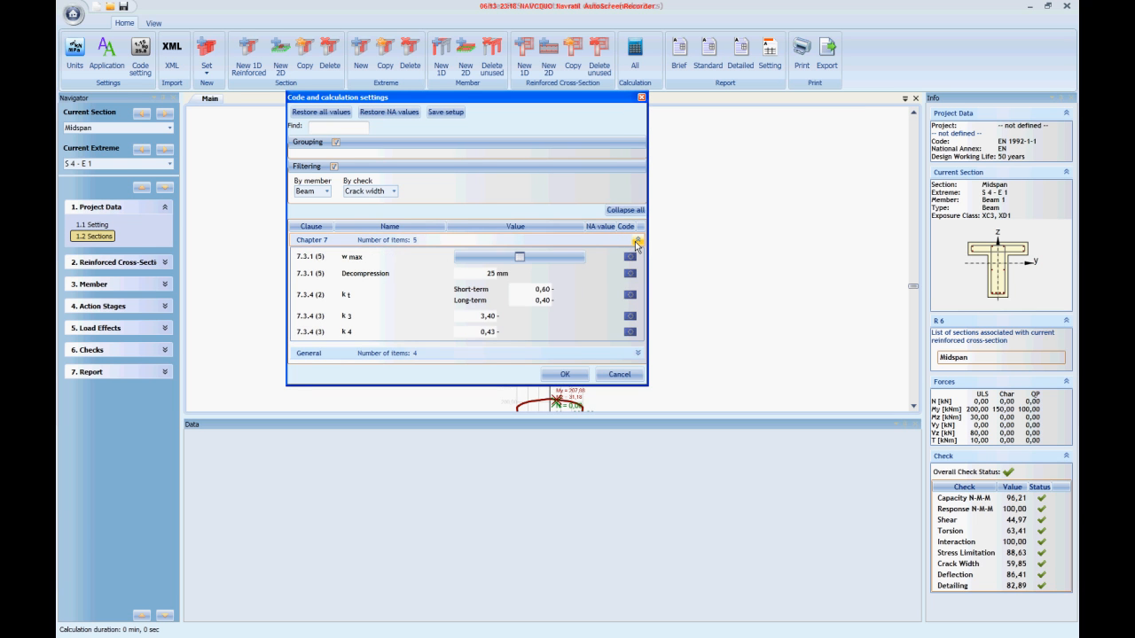
left_click(518, 260)
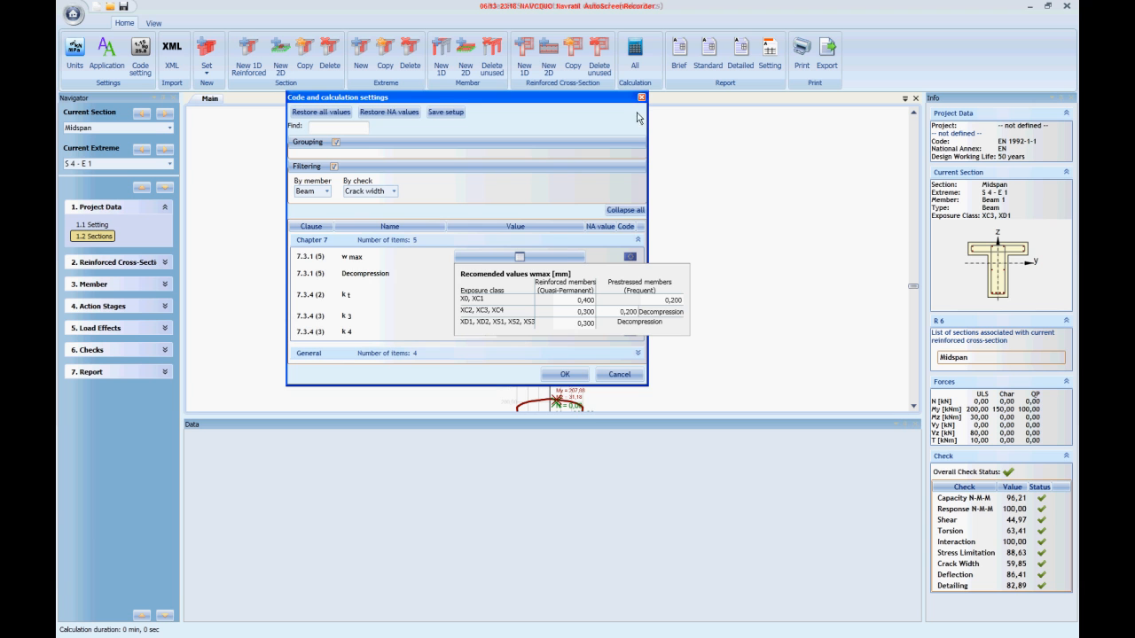
left_click(619, 375)
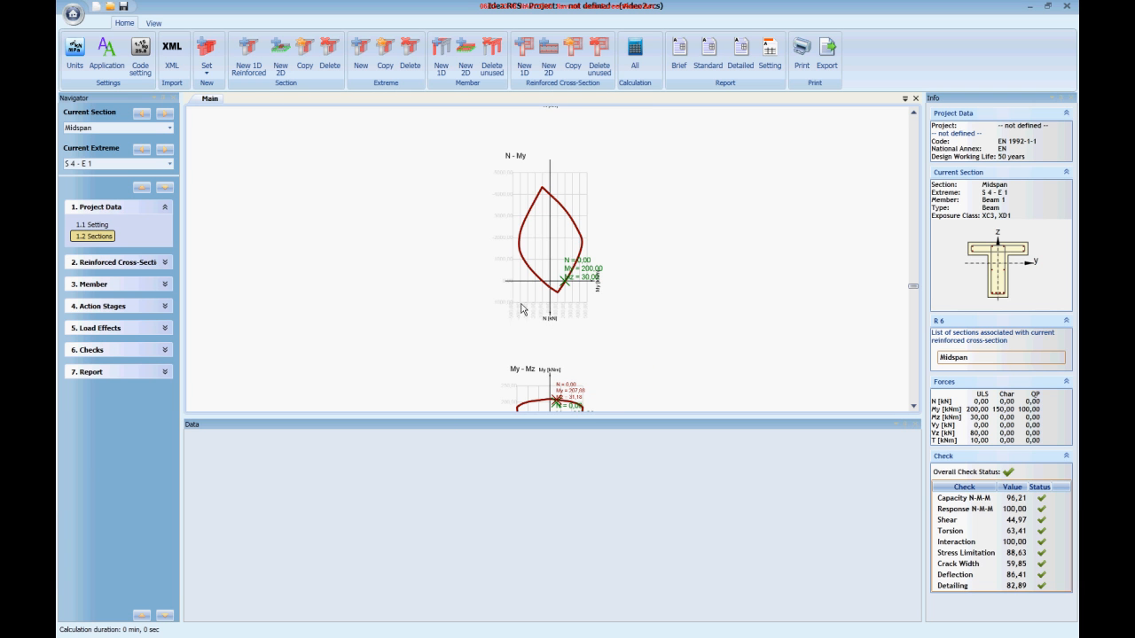